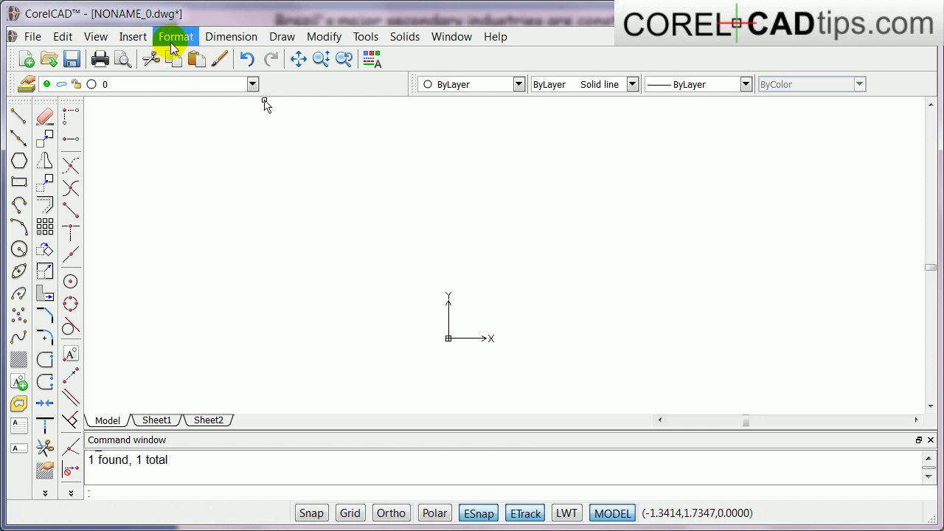
Step: Attach the floor_plan_lg image as a reference at insertion point 0,0,0 with scale factor 1 and rotation angle 0
click(133, 37)
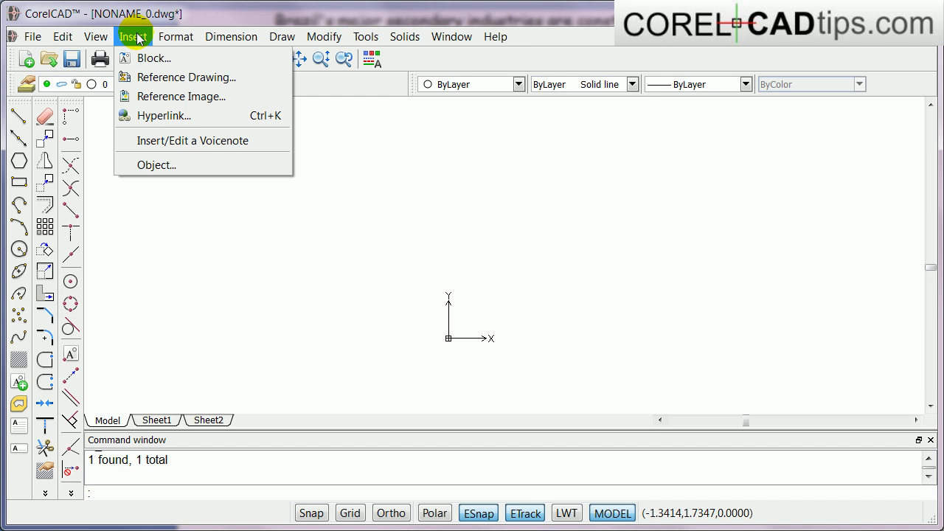
click(141, 97)
drag(418, 217, 419, 289)
click(313, 324)
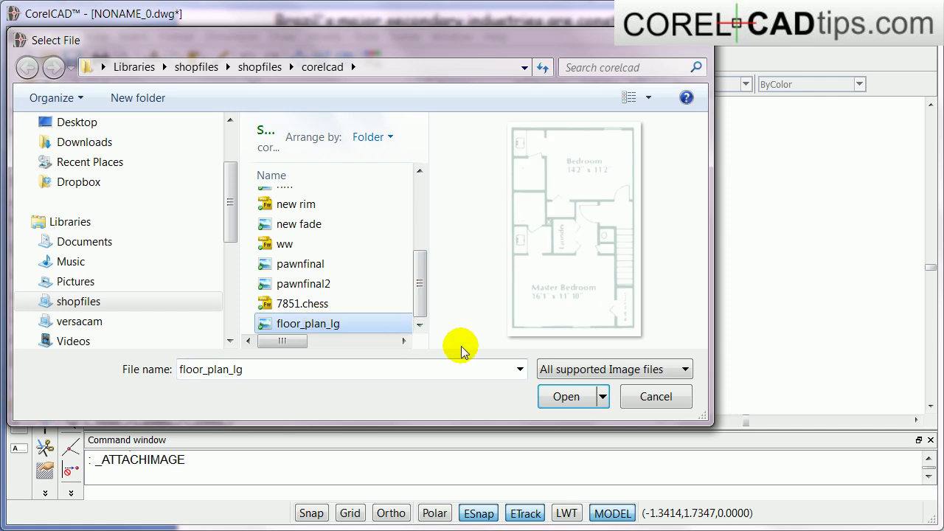
click(559, 396)
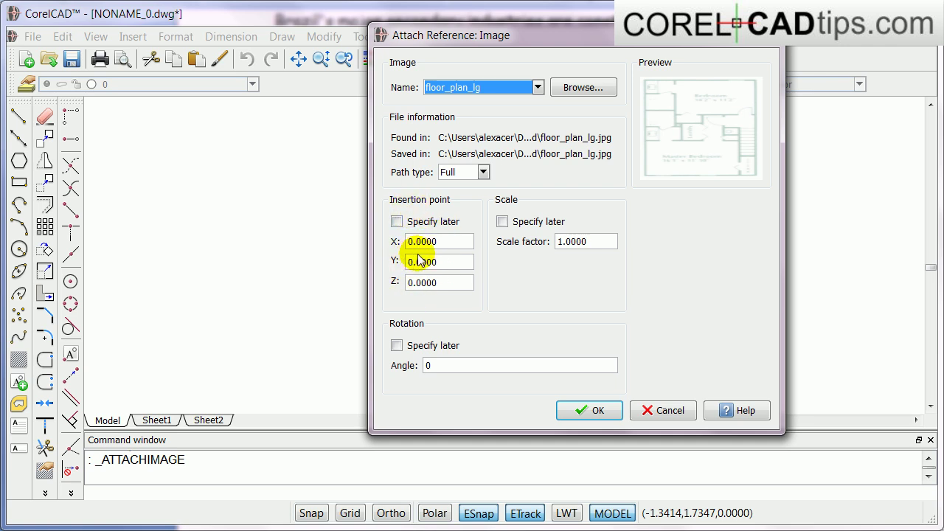
drag(489, 43, 658, 36)
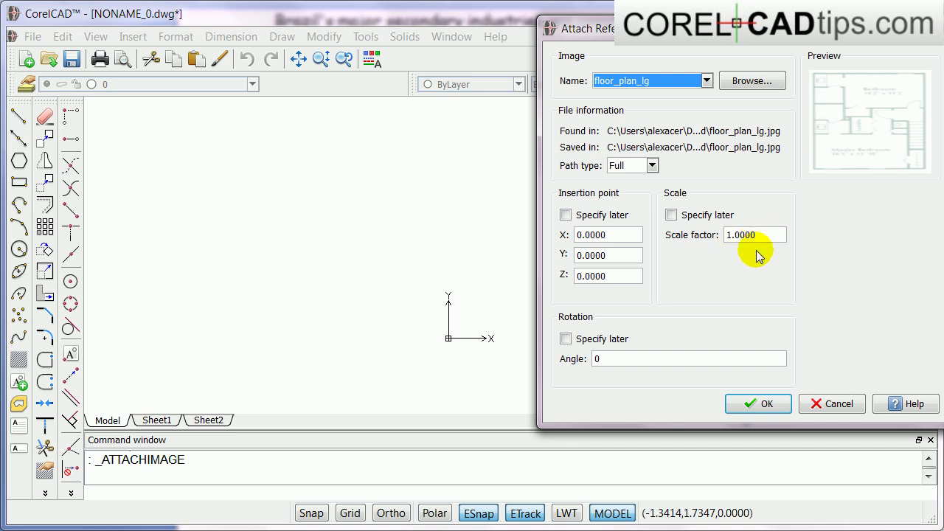
click(753, 405)
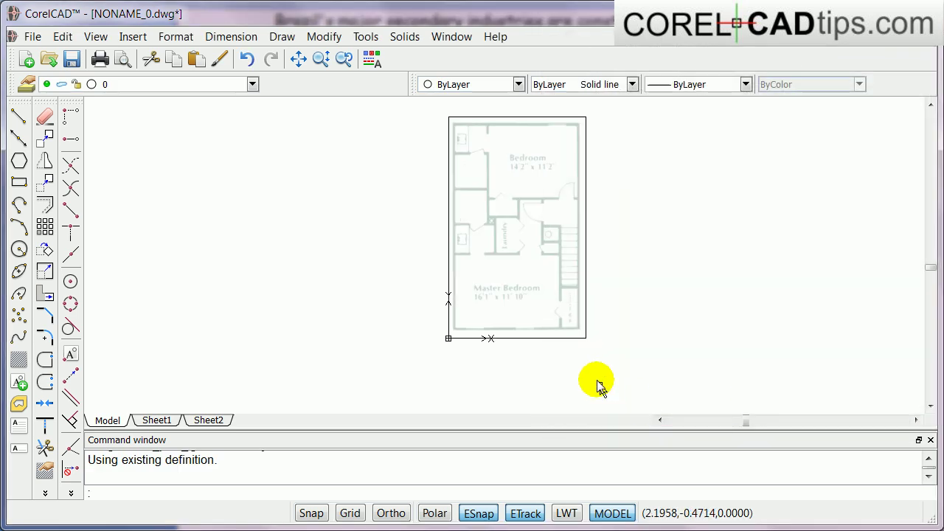
Step: Examine the attached floor plan's walls, doors and rooms from the Master Bedroom and Laundry up to the Bedroom
scroll(553, 261, up, 2)
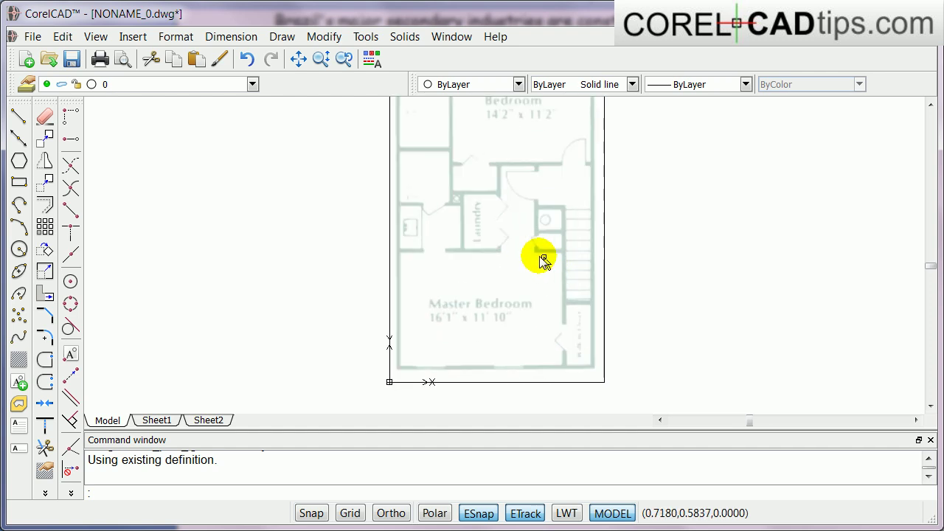
scroll(533, 260, up, 2)
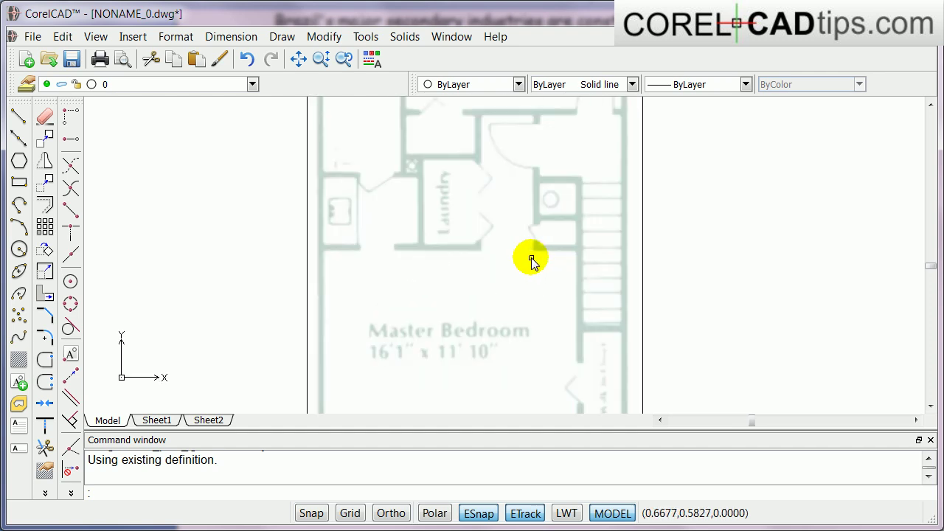
scroll(555, 252, down, 1)
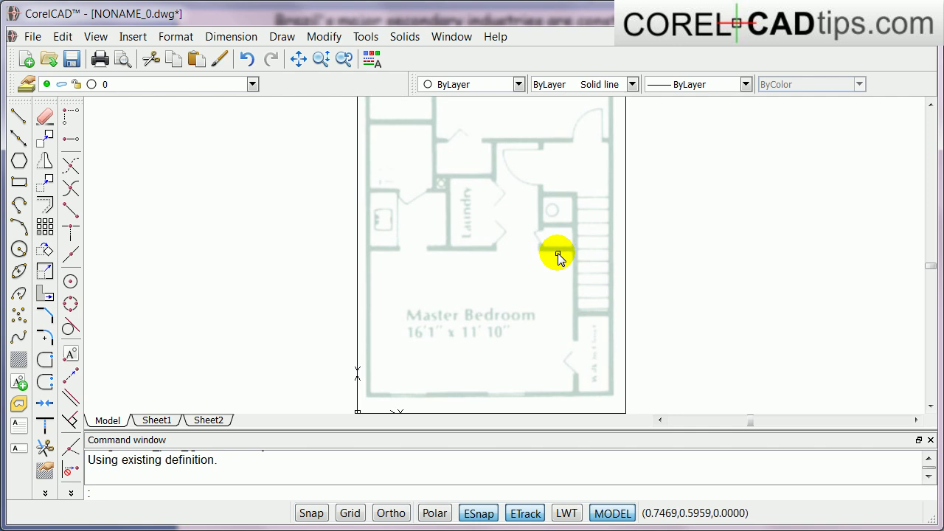
scroll(580, 245, up, 2)
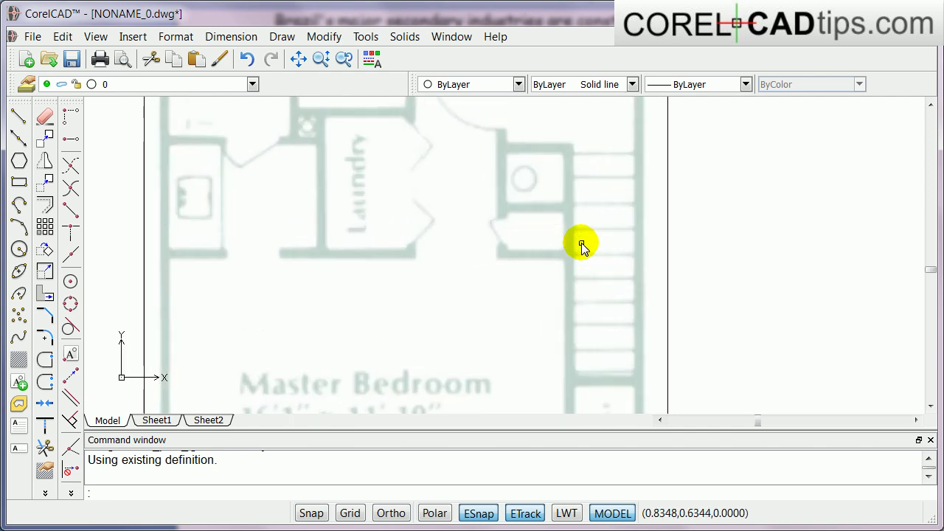
scroll(581, 246, up, 1)
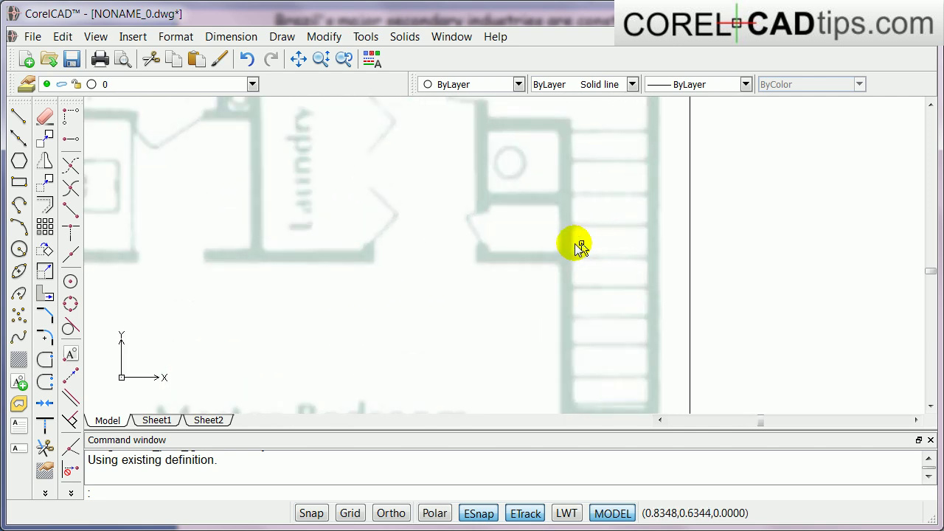
scroll(506, 259, down, 2)
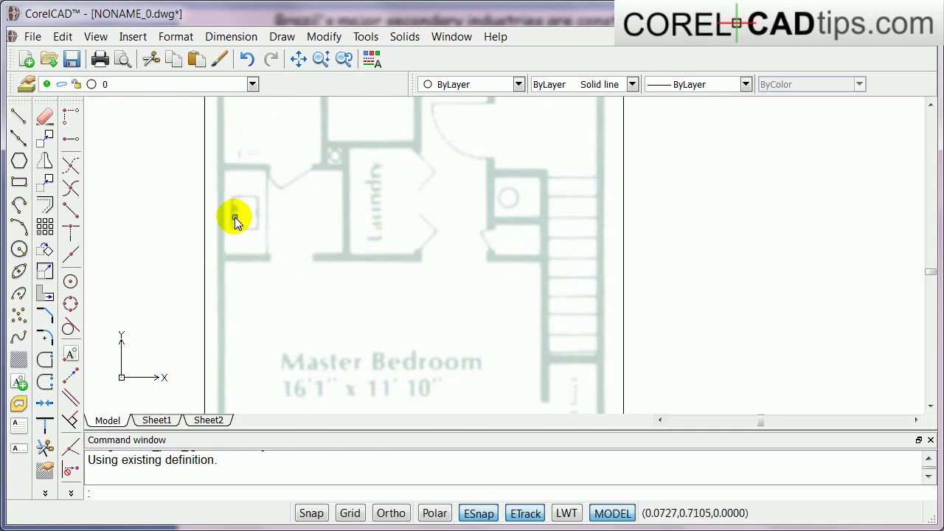
scroll(421, 213, down, 3)
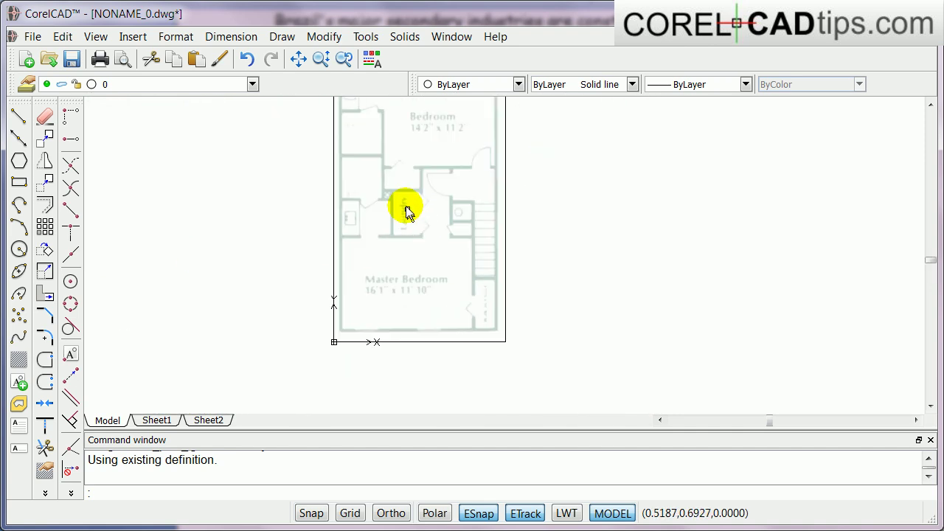
middle_drag(416, 193, 449, 293)
scroll(441, 277, up, 1)
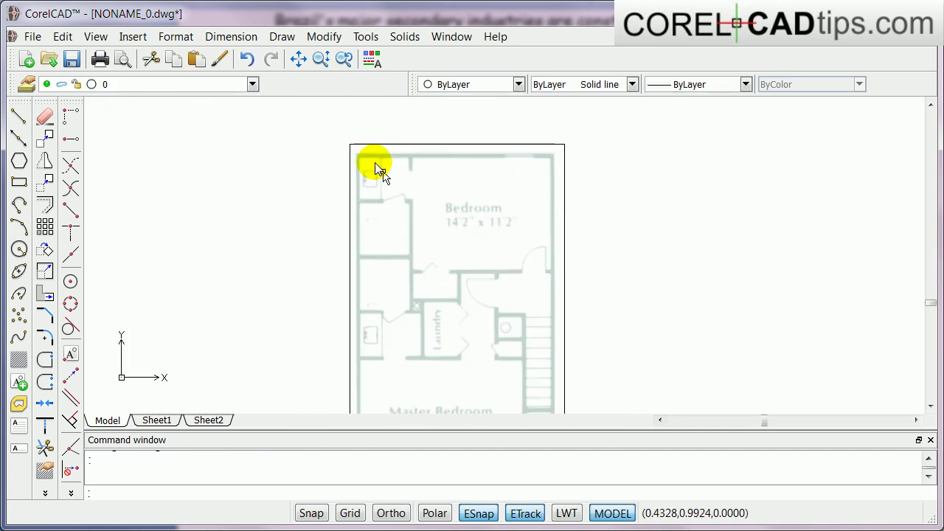
scroll(472, 227, up, 2)
scroll(472, 228, down, 2)
scroll(472, 230, up, 2)
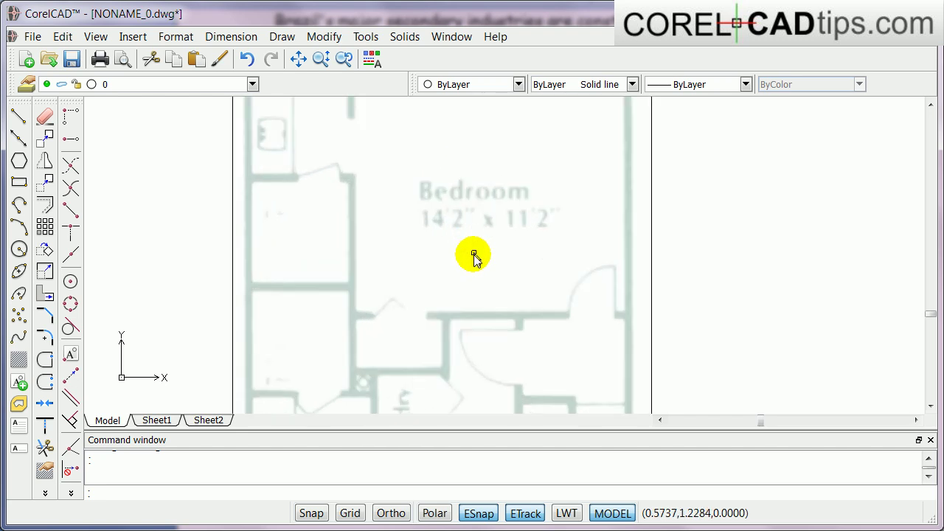
middle_drag(477, 255, 475, 198)
scroll(475, 244, down, 2)
middle_drag(453, 294, 490, 225)
scroll(458, 254, up, 1)
scroll(456, 254, up, 1)
scroll(428, 263, up, 2)
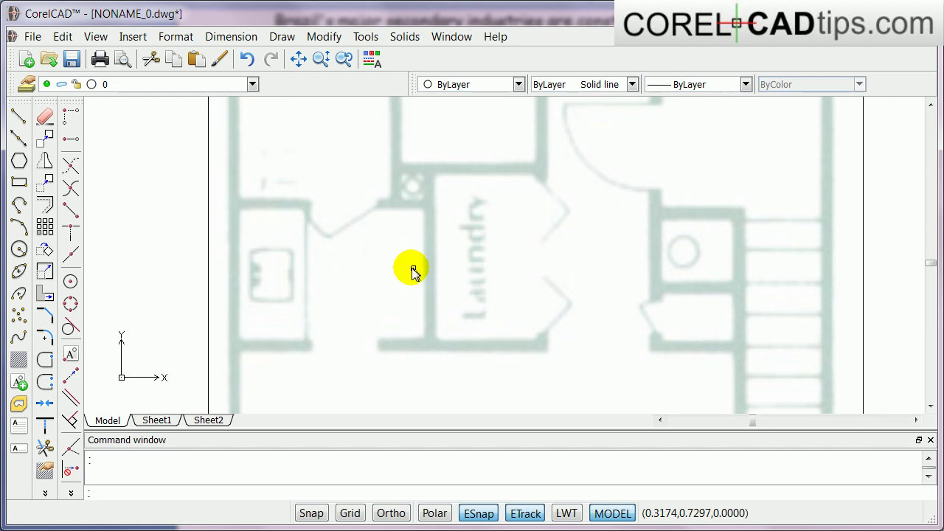
Step: Trace the long horizontal wall beneath the Bedroom, between the closet opening and the door, with a rectangle
click(18, 183)
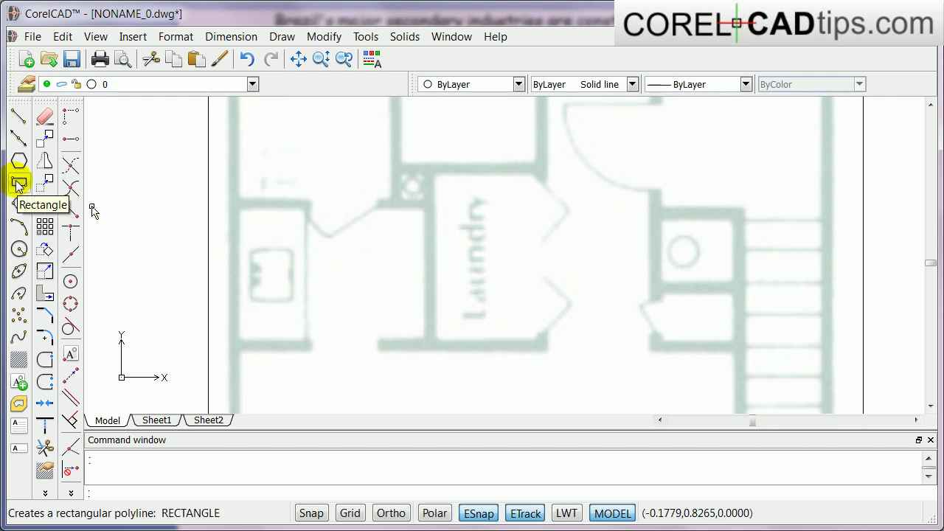
scroll(376, 225, down, 1)
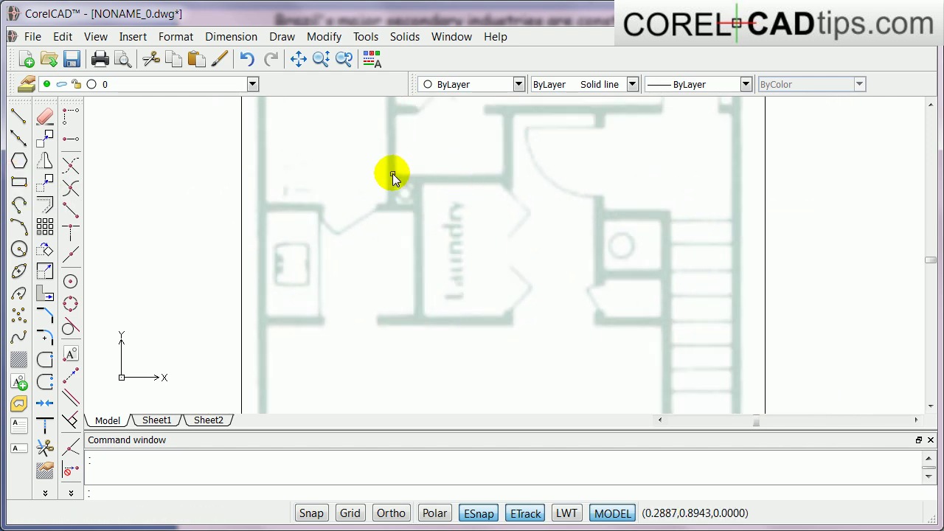
middle_drag(583, 145, 565, 241)
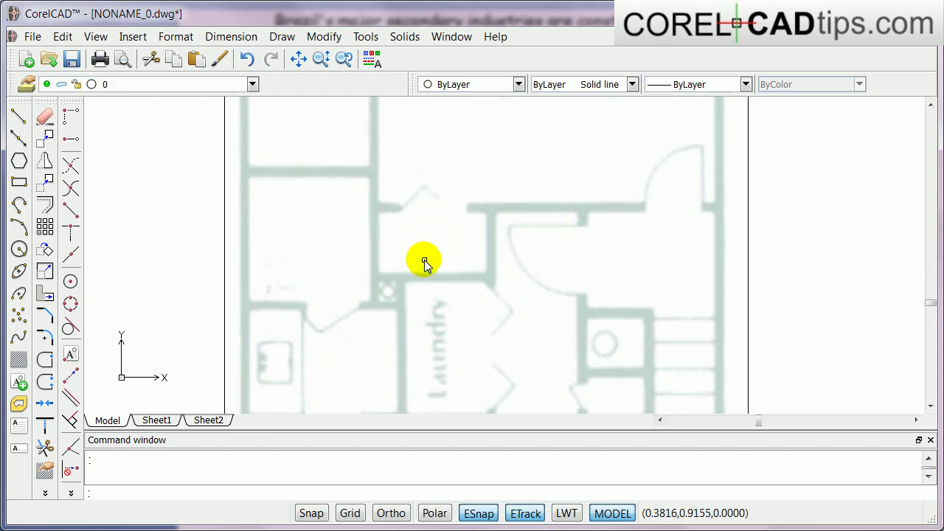
scroll(426, 261, up, 1)
scroll(439, 254, up, 1)
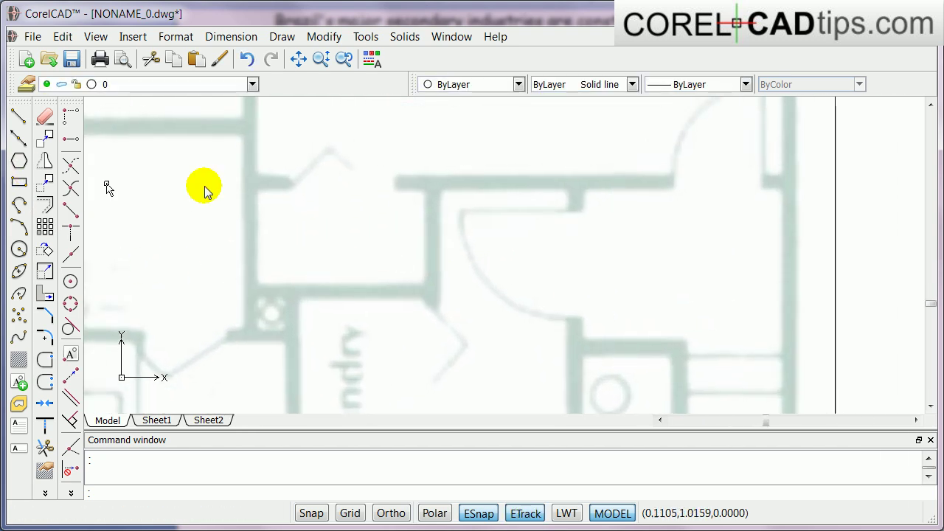
click(17, 187)
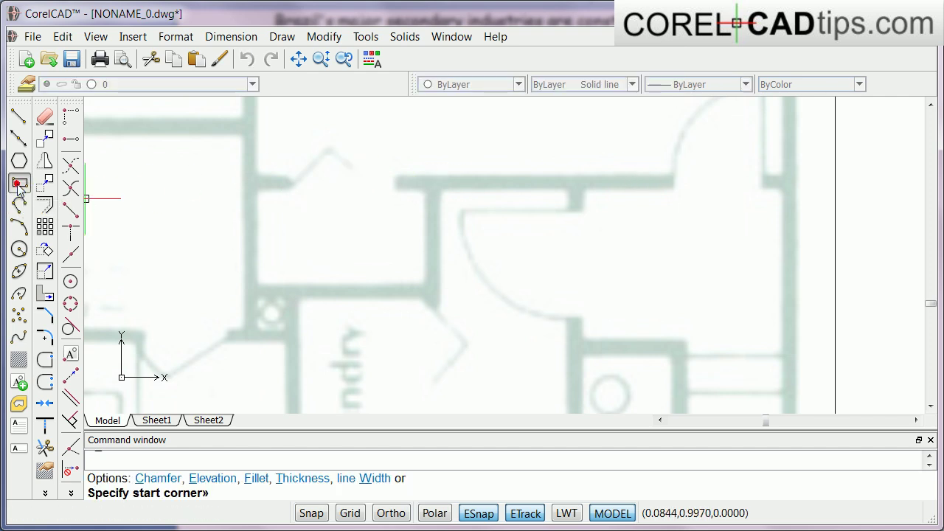
click(394, 175)
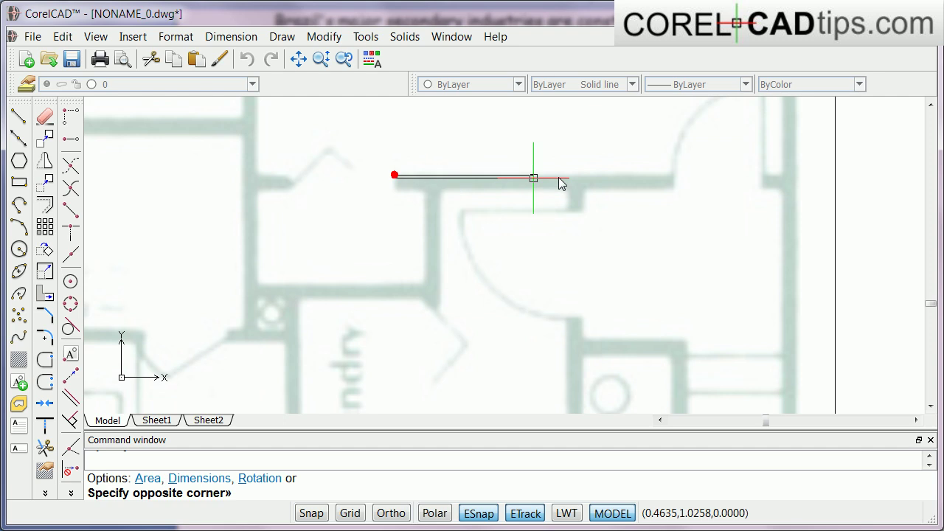
click(673, 190)
Step: Draw a rectangle over the vertical wall running from the traced Bedroom wall down to the Laundry's upper corner
scroll(458, 346, up, 1)
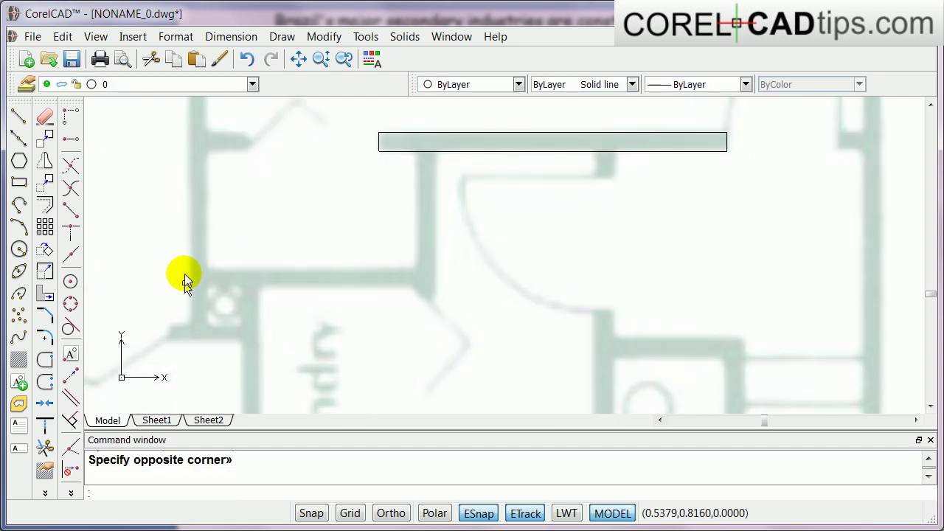
right_click(308, 149)
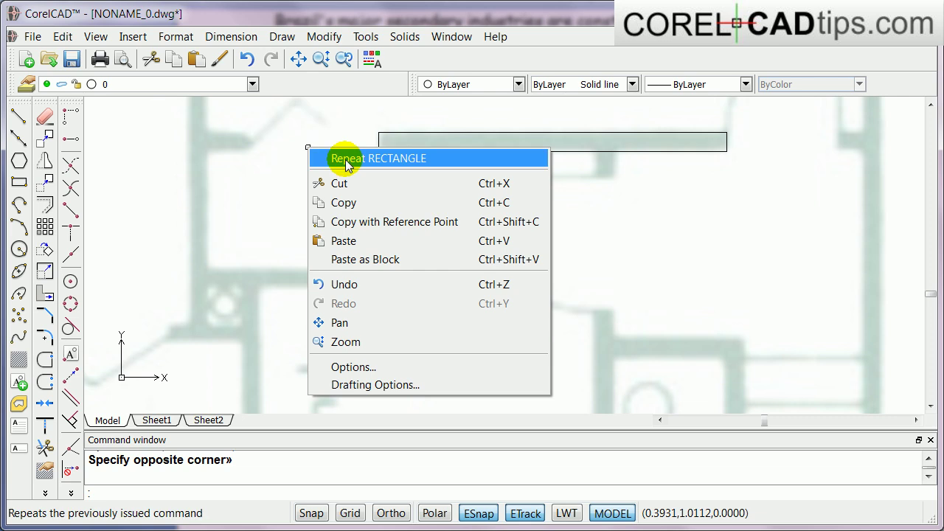
click(454, 160)
click(420, 145)
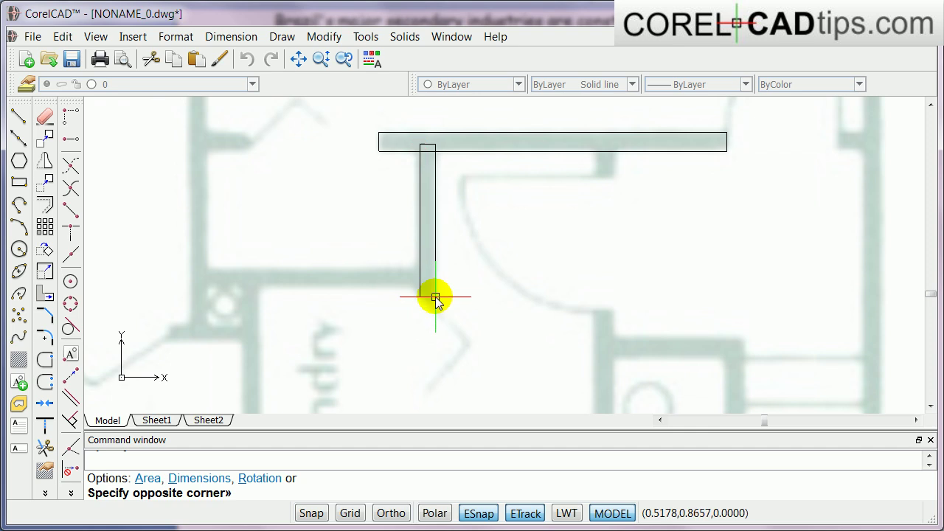
click(435, 297)
Step: Draw a rectangle over the short wall stub beside the hallway door, overlapping the traced Bedroom wall
right_click(546, 223)
click(586, 233)
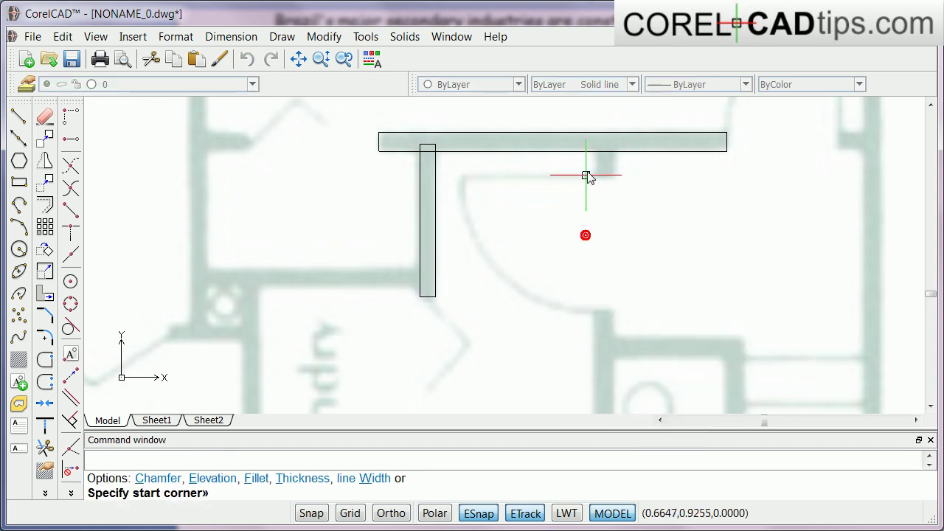
click(596, 142)
click(616, 177)
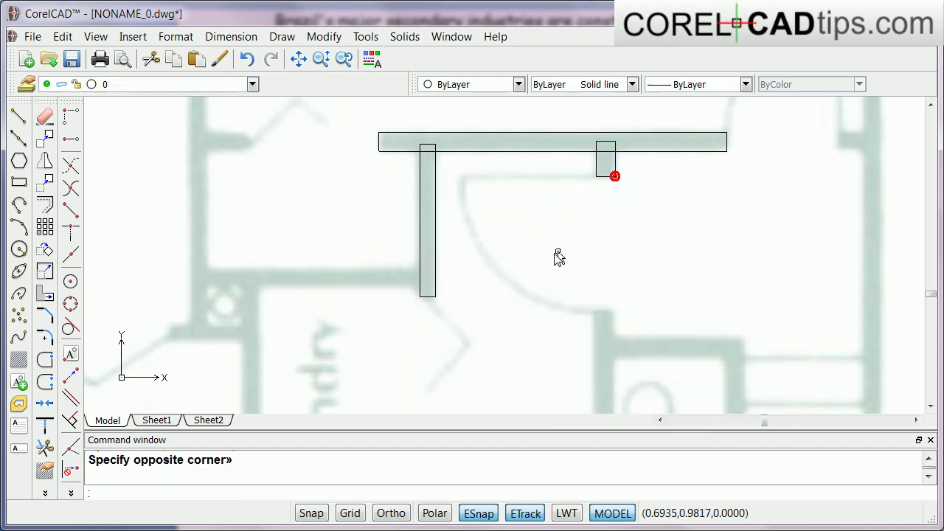
Step: Trace the horizontal wall above the Laundry with a rectangle that overlaps the lower end of the traced vertical wall
scroll(547, 256, down, 2)
mouse_move(438, 312)
middle_down()
mouse_move(488, 280)
mouse_move(469, 270)
middle_up()
scroll(470, 267, up, 3)
right_click(270, 166)
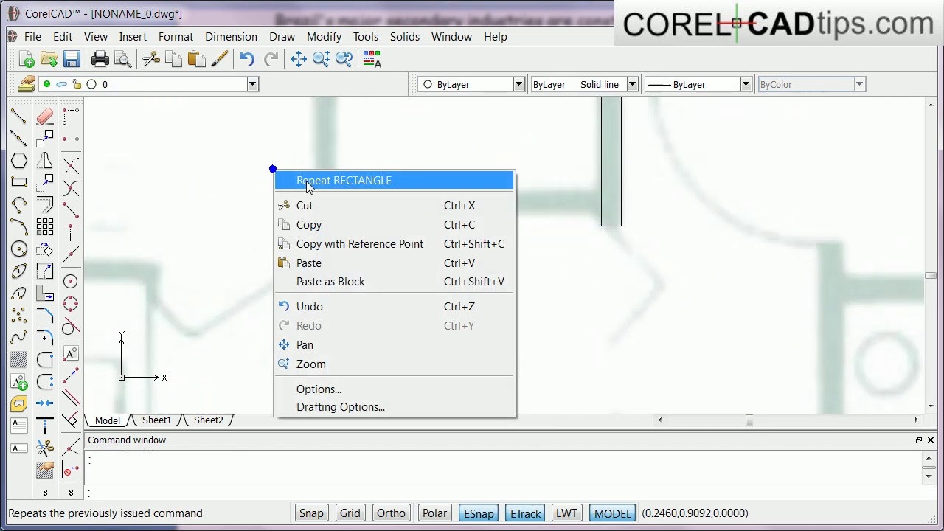
click(304, 177)
click(318, 193)
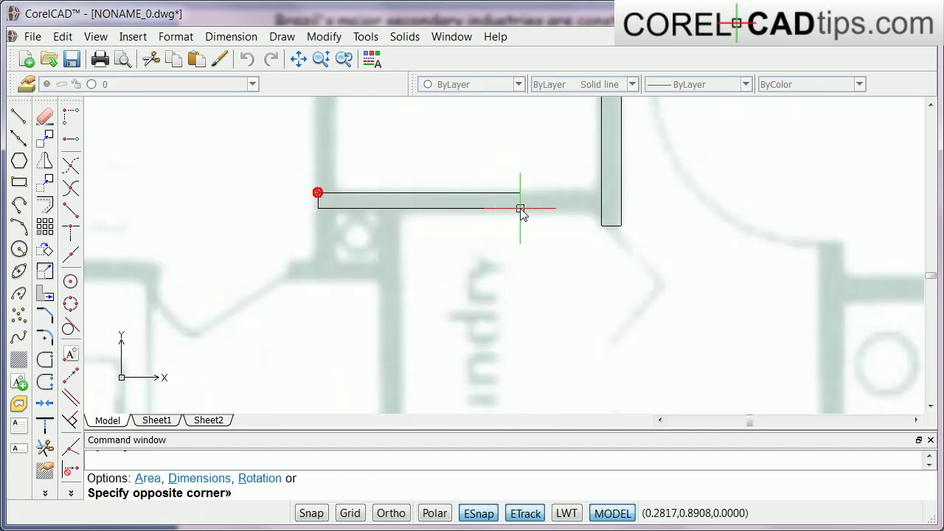
click(614, 214)
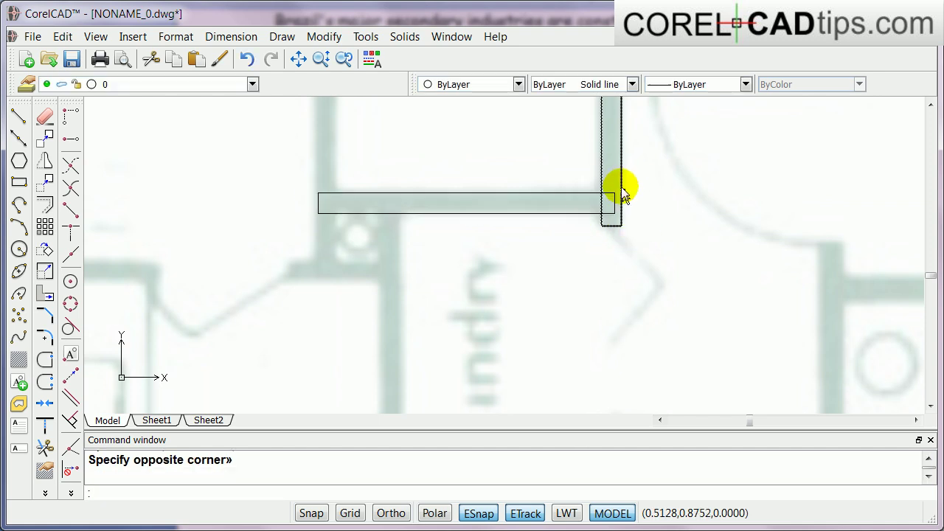
Step: Draw a rectangle over the vertical wall between the Laundry and the bathroom, from the upper Laundry wall to the lower one
scroll(531, 294, down, 2)
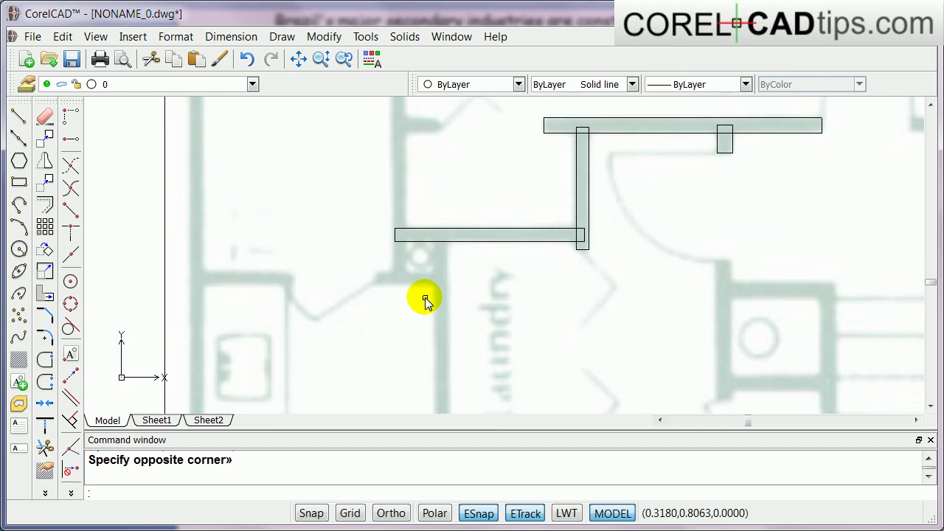
middle_drag(423, 299, 446, 271)
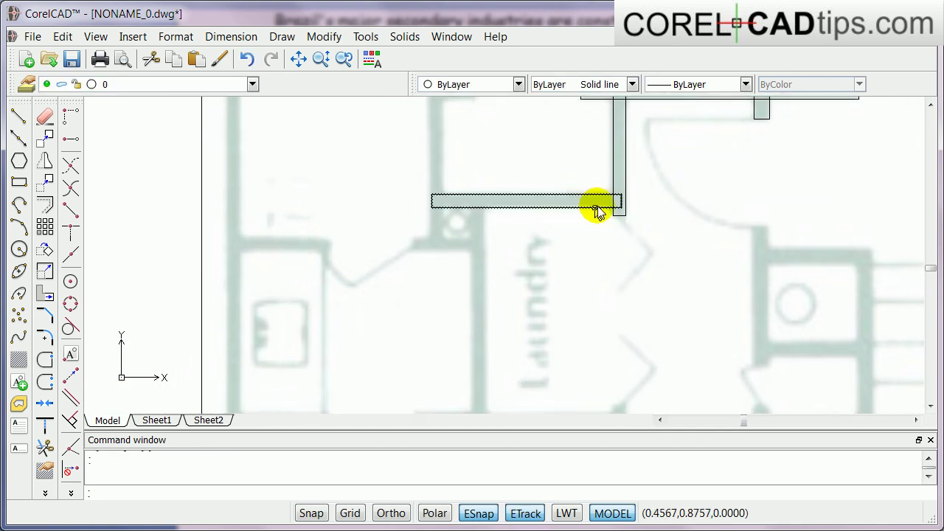
mouse_move(676, 340)
middle_down()
mouse_move(598, 274)
mouse_move(558, 281)
middle_up()
right_click(490, 219)
click(533, 233)
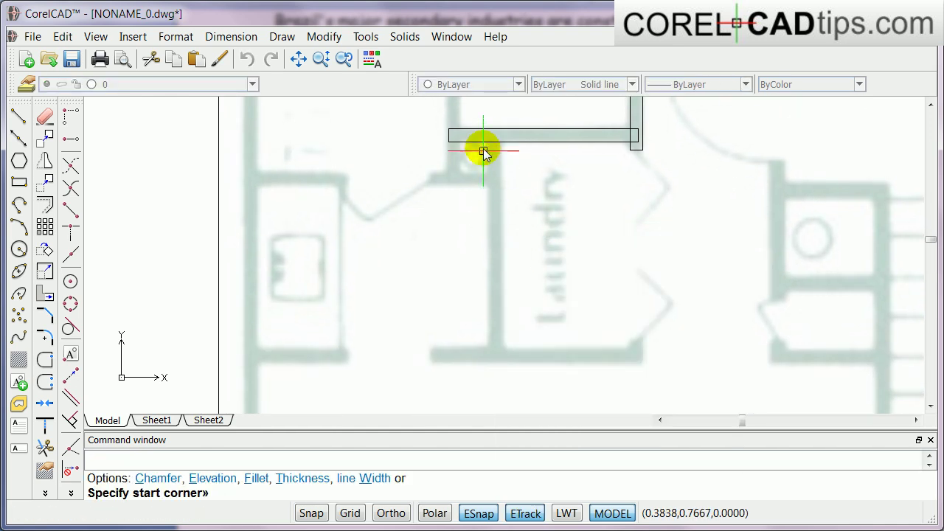
click(488, 136)
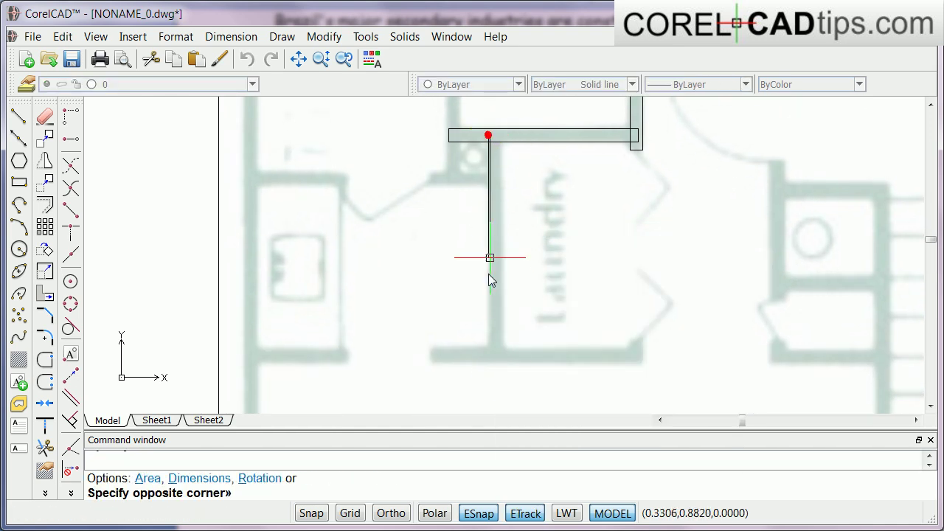
click(501, 358)
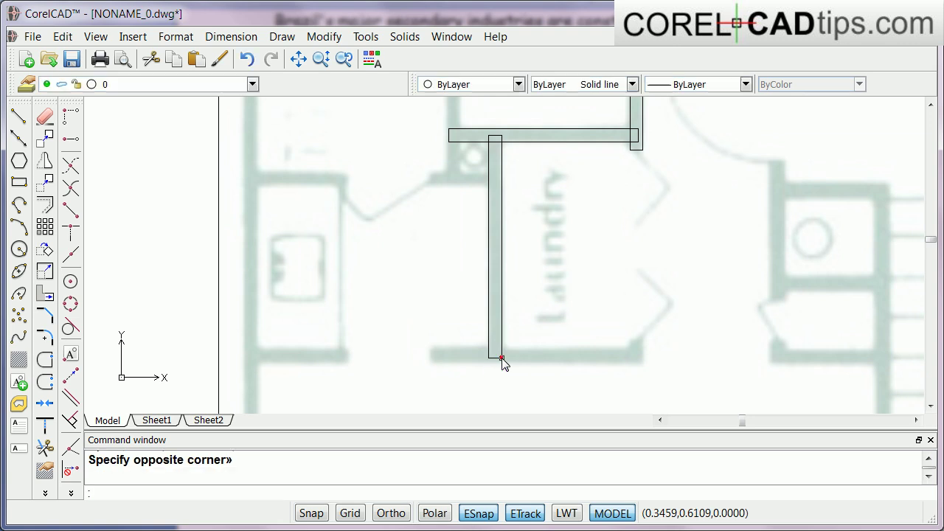
Step: Draw a rectangle over the horizontal wall below the Laundry, crossing the lower end of the traced Laundry side wall
right_click(431, 266)
click(446, 271)
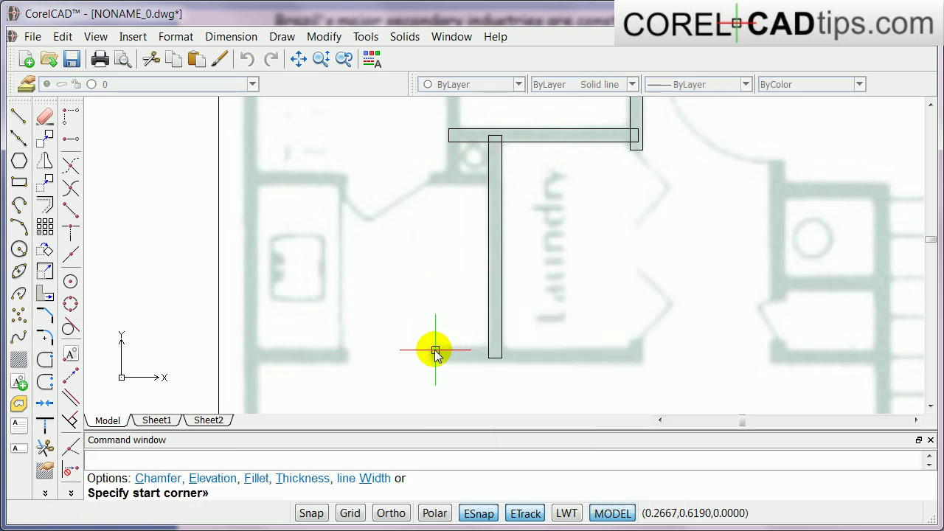
click(434, 350)
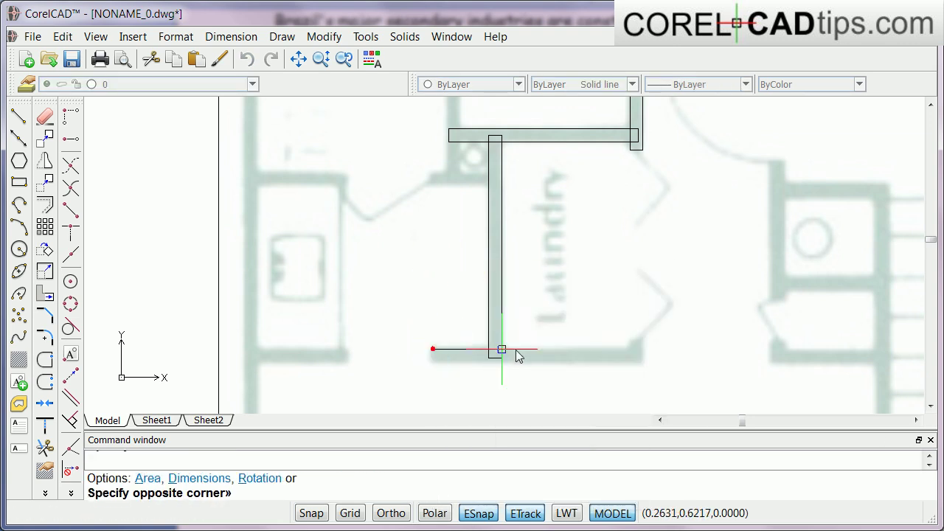
click(642, 364)
Step: Draw a small rectangle over the door stub at the right end of the lower Laundry wall, overlapping that wall
right_click(624, 295)
click(623, 300)
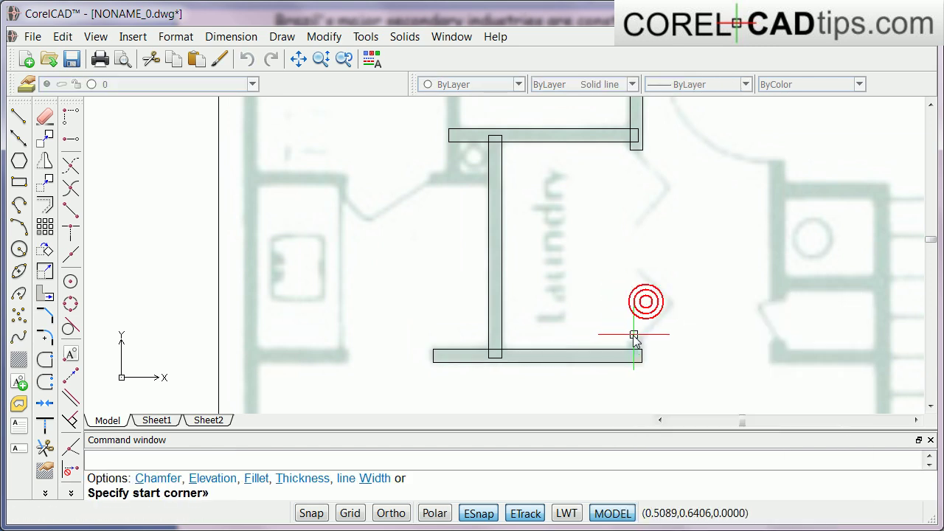
click(628, 337)
click(638, 360)
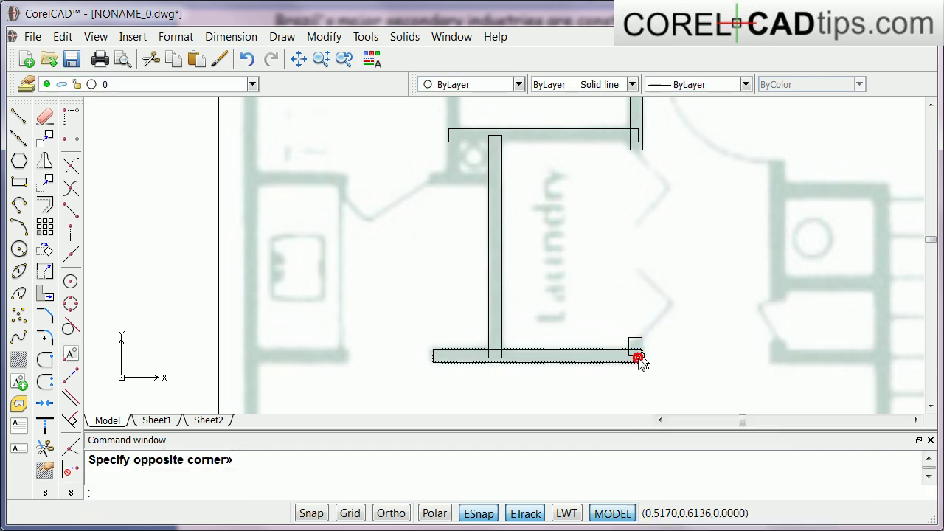
Step: Examine the overlapping rectangles around the Laundry and the neighbouring walls on the floor plan image
scroll(648, 320, down, 2)
middle_drag(629, 316, 578, 361)
scroll(597, 322, down, 2)
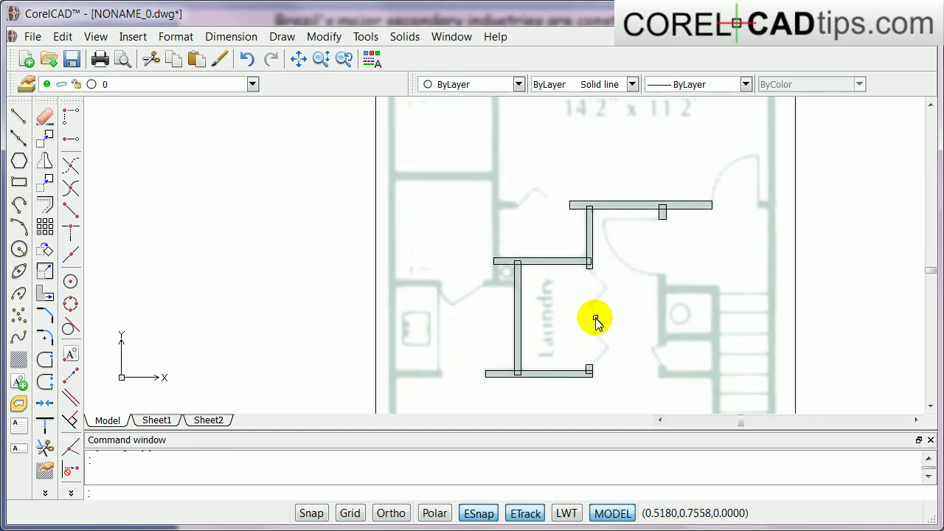
middle_drag(564, 285, 524, 274)
scroll(576, 297, up, 4)
scroll(556, 301, down, 3)
scroll(544, 301, up, 3)
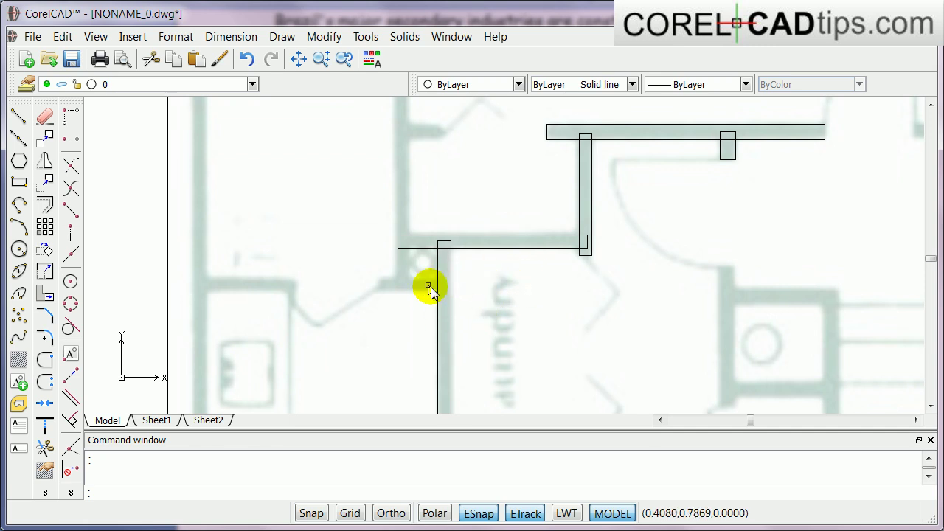
scroll(528, 341, up, 2)
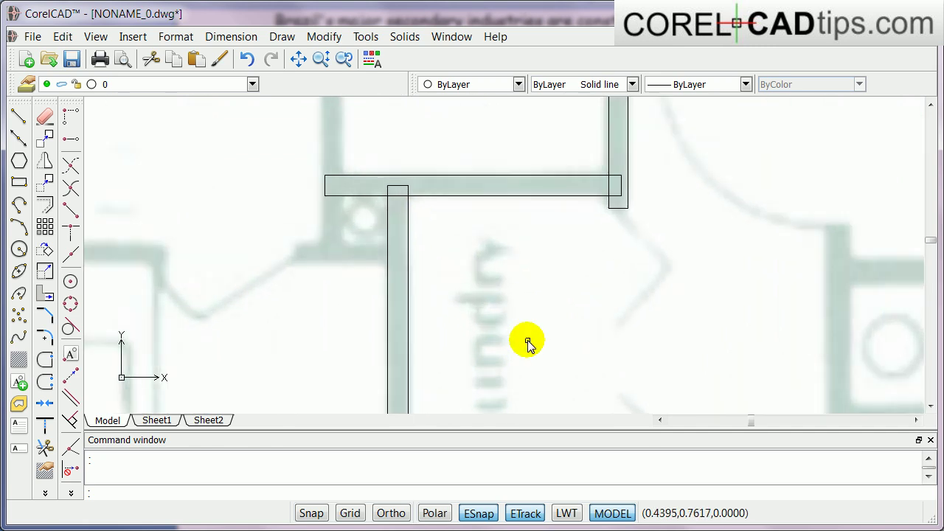
scroll(527, 342, down, 1)
middle_drag(425, 302, 653, 330)
scroll(592, 301, down, 2)
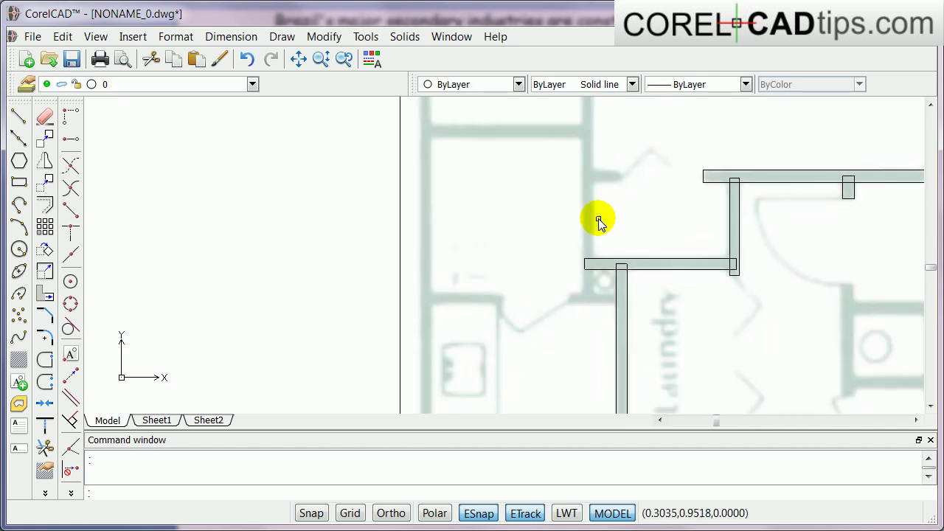
scroll(625, 210, down, 2)
middle_drag(643, 271, 518, 270)
scroll(665, 329, up, 3)
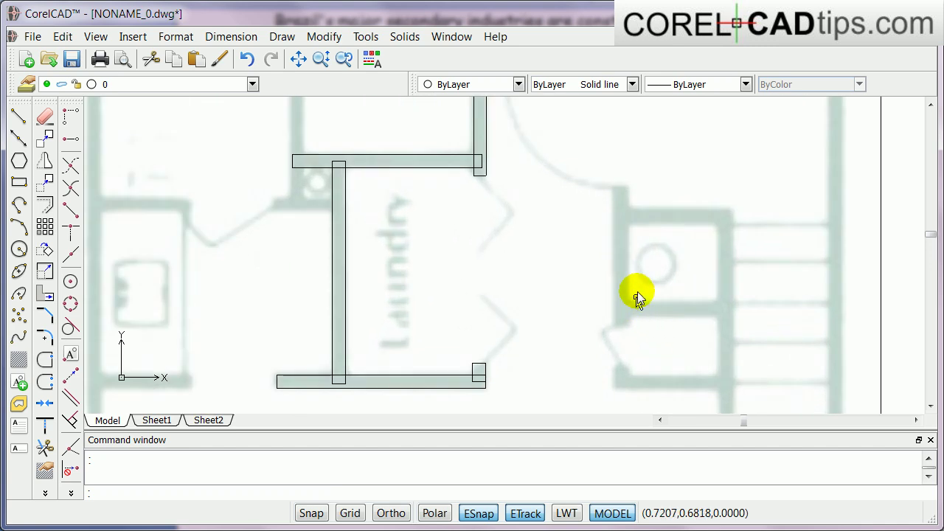
Step: Draw a rectangle over the left vertical wall of the small closet with the round heater beside the stairs
right_click(659, 237)
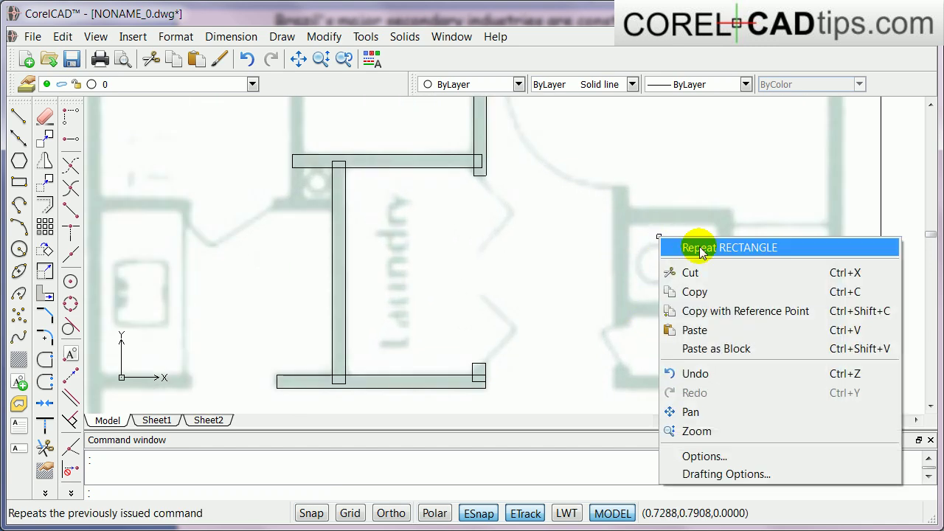
click(699, 248)
click(613, 186)
click(630, 325)
Step: Trace the upper and right walls of the heater closet with two overlapping rectangles
scroll(680, 250, up, 3)
click(558, 164)
click(773, 196)
click(740, 177)
click(772, 395)
Step: Try to trace the stair wall below the heater closet with a rectangle, and delete the misdrawn rectangle
scroll(770, 395, down, 3)
middle_drag(770, 395, 696, 216)
scroll(677, 248, up, 2)
key(Return)
click(691, 198)
scroll(712, 392, down, 4)
middle_drag(712, 391, 668, 219)
click(668, 352)
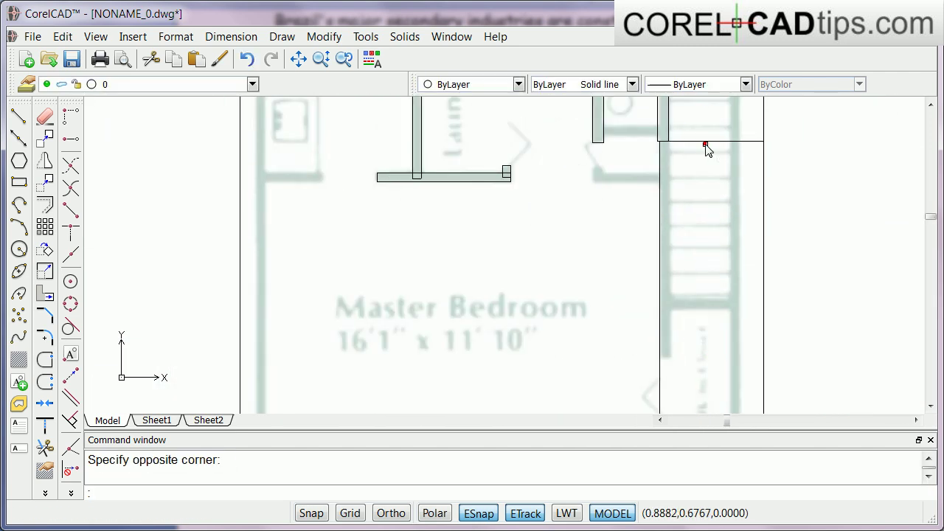
click(706, 145)
key(Delete)
Step: Turn off entity snap and tracking, and draw a rectangle over the horizontal wall between the closet door and the stair wall
scroll(680, 190, up, 3)
click(512, 513)
click(479, 513)
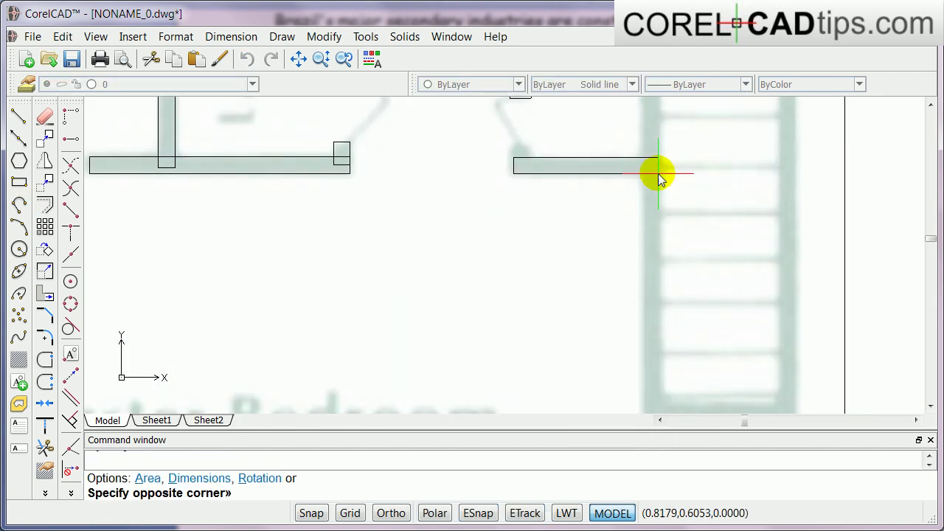
click(18, 182)
click(512, 158)
click(657, 174)
Step: Draw a small rectangle over the door stub at the left end of the wall below the heater closet
key(Return)
click(511, 144)
click(528, 169)
Step: Draw a rectangle over the short horizontal wall beside the bathroom sink
click(700, 223)
right_click(506, 154)
click(537, 164)
click(495, 139)
click(590, 151)
Step: Trace the horizontal wall separating the two bathroom areas, from the left outer wall to the inner vertical wall
right_click(562, 282)
click(611, 300)
click(366, 174)
click(569, 185)
Step: Draw a rectangle over the short wall stub beside the folding closet door at the Bedroom's lower left
right_click(601, 168)
click(636, 178)
click(565, 230)
click(609, 245)
Step: Trace the long vertical wall left of the Bedroom with two rectangles, one for the lower and one for the upper section
click(575, 393)
click(563, 137)
middle_drag(843, 194, 856, 384)
click(486, 513)
click(587, 328)
click(576, 157)
Step: Draw a small rectangle over the door stub at the upper end of the vertical wall left of the Bedroom
scroll(557, 161, up, 4)
key(Return)
click(552, 144)
click(614, 174)
scroll(520, 242, down, 3)
scroll(399, 225, down, 5)
click(371, 145)
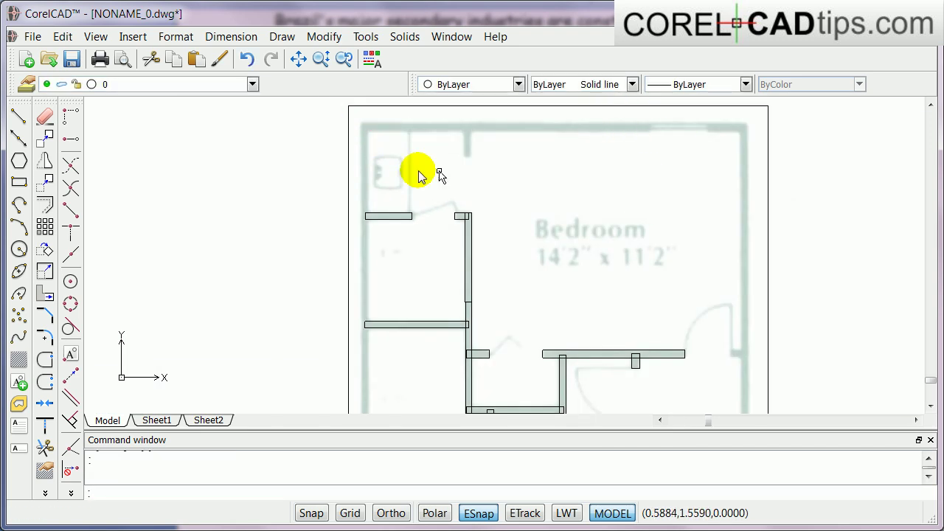
Step: Draw a rectangle over the first part of the top outer wall, starting at the plan's upper-left corner
scroll(321, 123, up, 5)
right_click(442, 143)
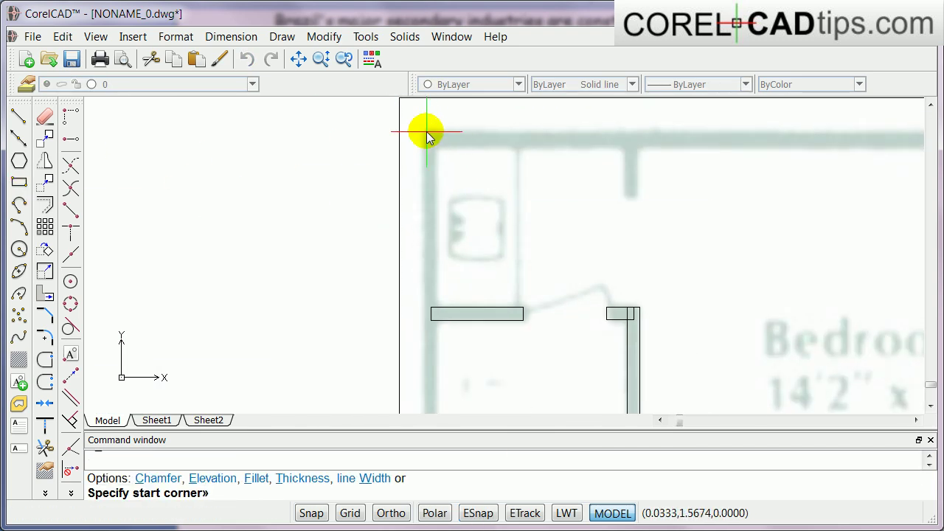
click(426, 137)
scroll(659, 189, down, 3)
Step: Trace the vertical wall between the Master Bedroom and the stairs, starting at the heater closet's lower-right corner
right_click(620, 232)
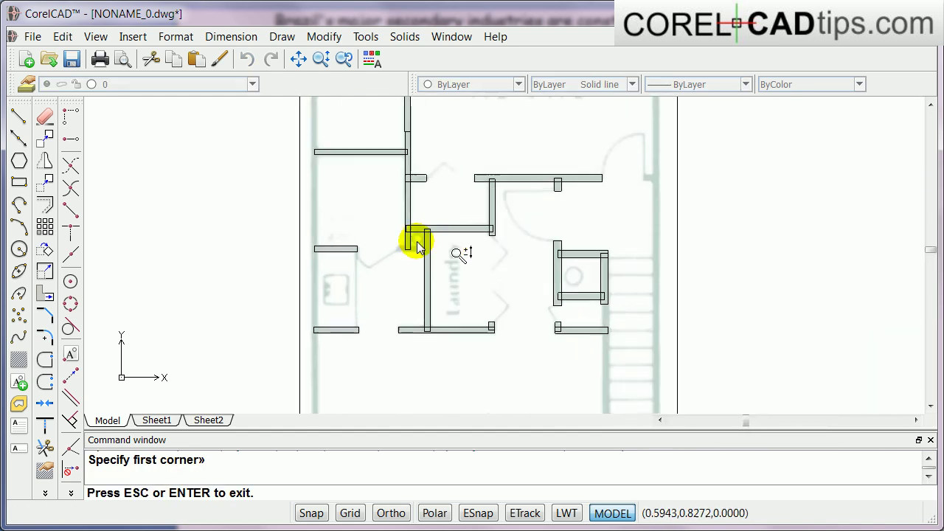
right_click(500, 267)
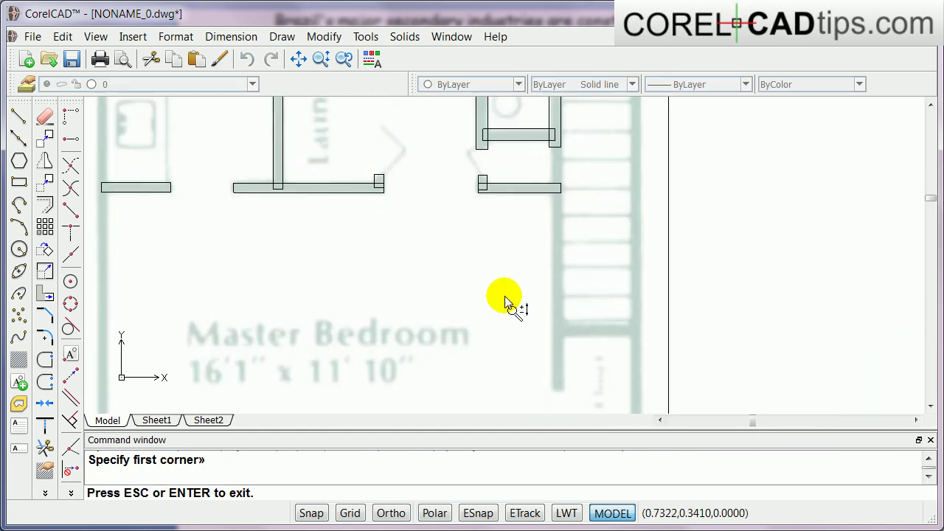
click(533, 280)
click(550, 143)
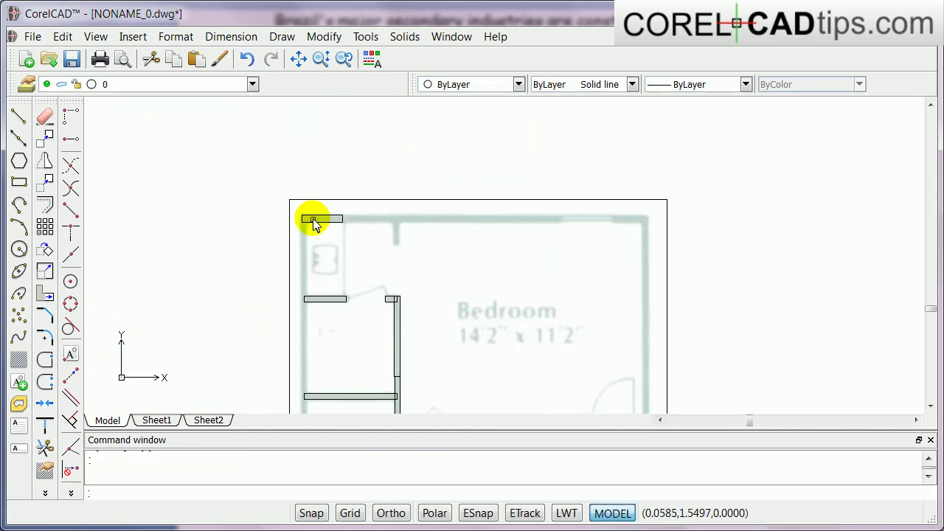
Step: Extend the top outer wall with an overlapping rectangle reaching to the Bedroom window
click(19, 182)
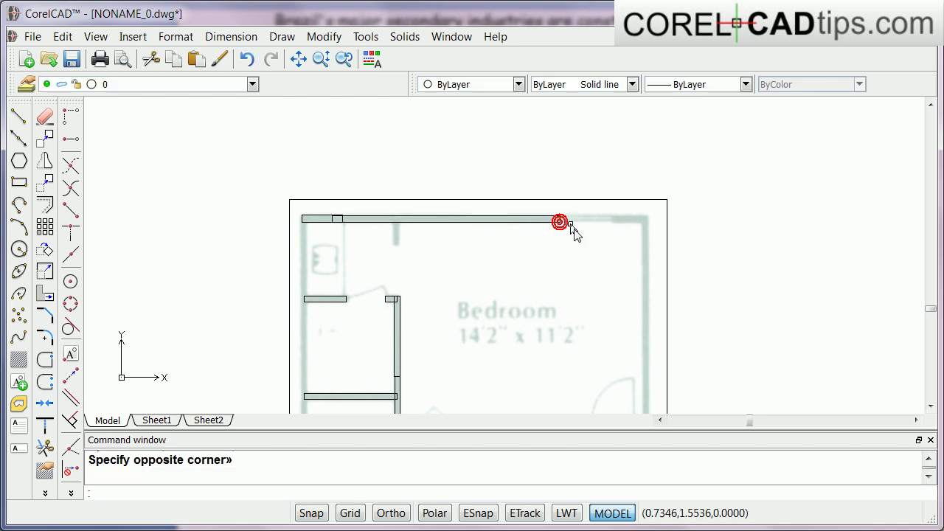
click(337, 215)
click(560, 221)
Step: Trace the wall piece right of the Bedroom window and the thin window section with rectangles
scroll(637, 229, up, 4)
key(Return)
click(581, 199)
click(663, 215)
key(Return)
click(446, 201)
scroll(691, 317, down, 2)
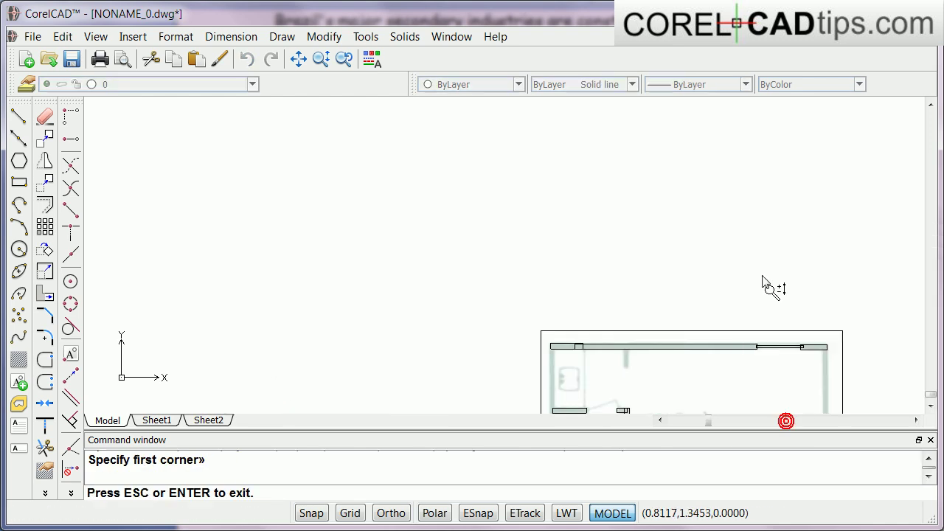
Step: Draw a narrow rectangle over the upper part of the left outer wall, down from the plan's top corner
right_click(809, 410)
click(825, 388)
drag(826, 387, 392, 233)
key(Escape)
scroll(320, 173, up, 3)
right_click(320, 173)
click(19, 182)
click(408, 140)
click(415, 393)
Step: Turn on entity snap and tracking, and trace the left outer wall's middle part beside the lower bathroom with a rectangle
middle_drag(418, 398, 427, 205)
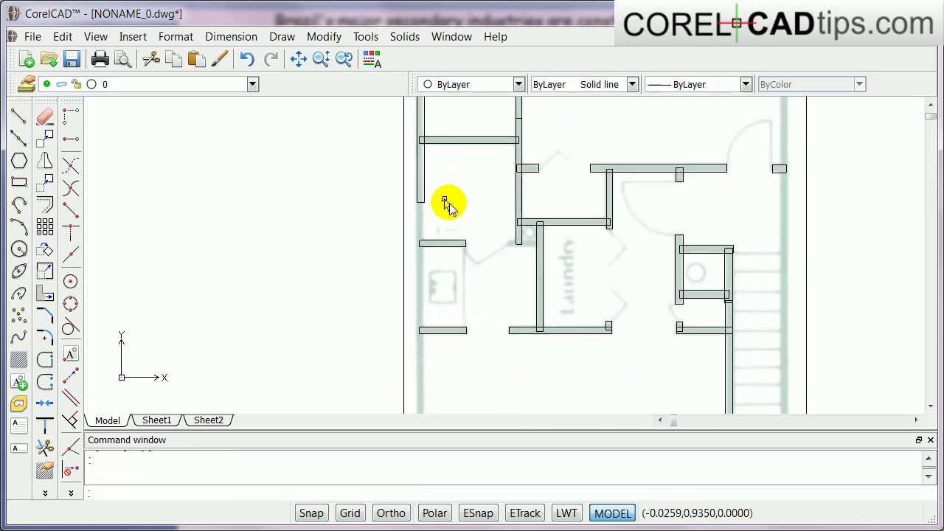
scroll(404, 213, up, 2)
click(478, 512)
click(524, 513)
key(Return)
click(428, 195)
click(438, 399)
Step: Trace the left outer wall along the Master Bedroom with a rectangle down to the plan's bottom corner
scroll(465, 265, up, 3)
middle_drag(516, 398, 462, 175)
middle_drag(514, 326, 385, 191)
key(Return)
click(394, 232)
scroll(417, 385, up, 2)
middle_drag(424, 385, 487, 118)
scroll(415, 260, down, 7)
click(422, 357)
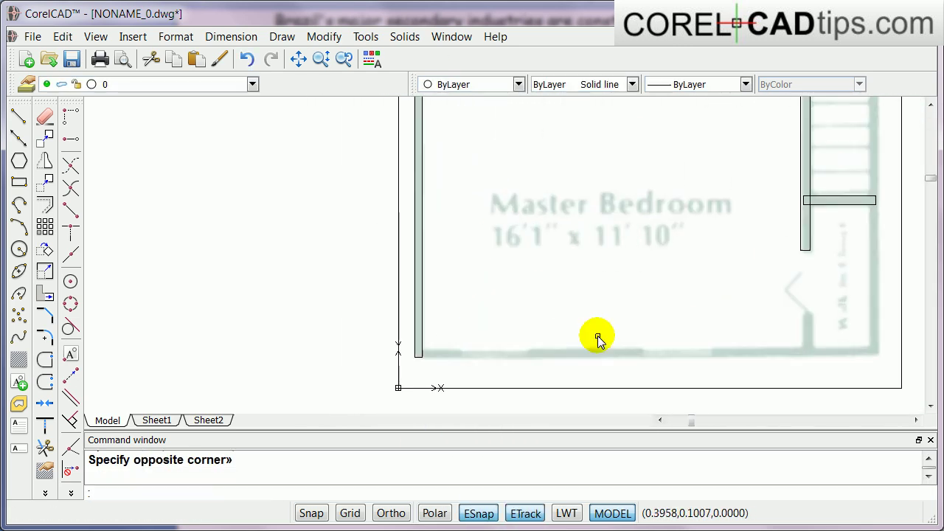
Step: Draw one rectangle over the whole bottom outer wall of the Master Bedroom, overlapping the left outer wall
key(Return)
click(420, 352)
click(878, 358)
Step: Draw a rectangle over the short vertical wall below the walk-in closet door, meeting the bottom outer wall
scroll(852, 356, up, 3)
key(Return)
click(754, 278)
click(775, 357)
Step: Draw a rectangle over the short vertical stub below the top outer wall, between the upper bathroom and the Bedroom
scroll(775, 356, down, 2)
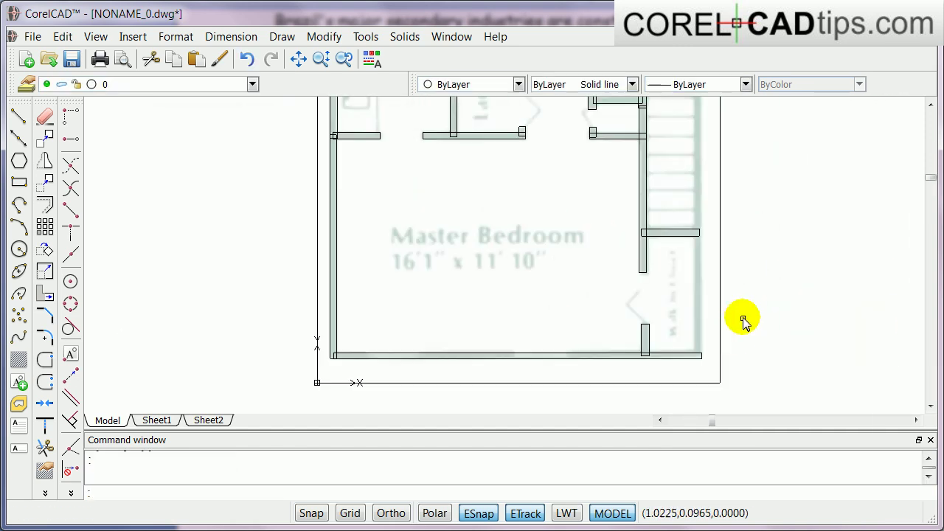
scroll(741, 311, down, 7)
right_click(662, 156)
click(696, 169)
scroll(619, 135, up, 4)
click(634, 105)
click(653, 194)
Step: Trace the upper part of the right outer wall beside the Bedroom with a rectangle from the plan's top corner
key(Return)
click(583, 120)
scroll(593, 237, up, 1)
middle_drag(538, 288, 585, 152)
click(646, 291)
scroll(646, 291, down, 3)
Step: Continue the right outer wall downward with another narrow rectangle
click(16, 183)
click(661, 185)
click(671, 392)
Step: Finish tracing the right outer wall with a rectangle down to the bottom outer wall
scroll(695, 400, down, 1)
scroll(671, 392, up, 4)
middle_drag(670, 391, 575, 179)
key(Return)
click(575, 179)
click(590, 373)
Step: Examine the traced walls across the whole plan, from the Bedroom past the Laundry to the Master Bedroom
scroll(603, 398, down, 8)
scroll(552, 317, up, 5)
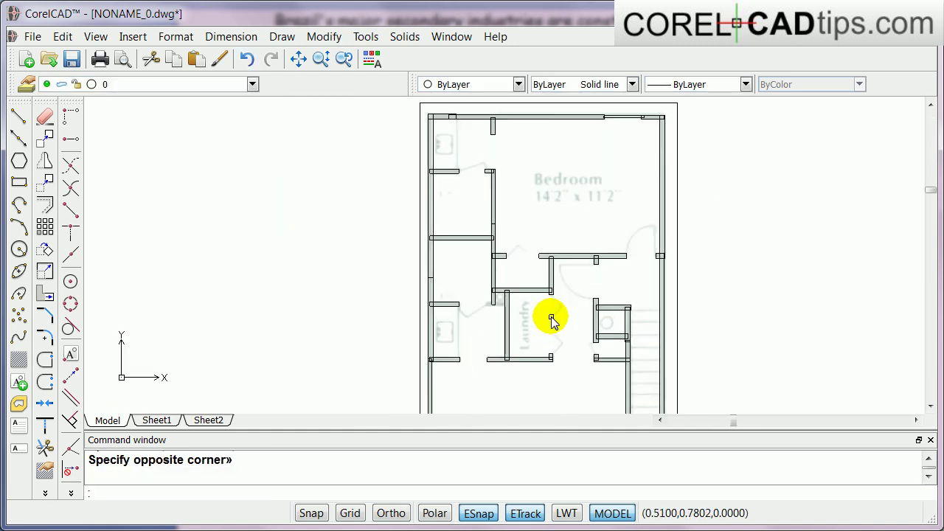
scroll(552, 319, up, 2)
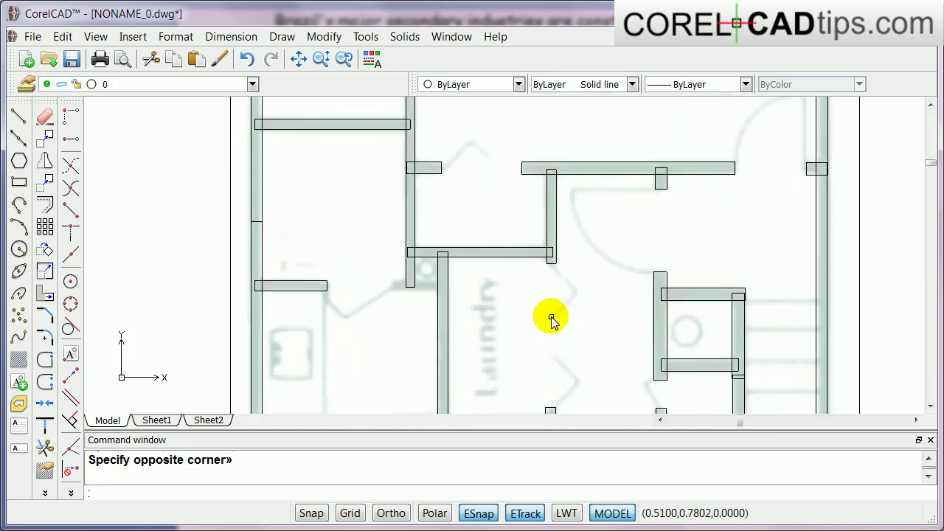
scroll(553, 318, down, 1)
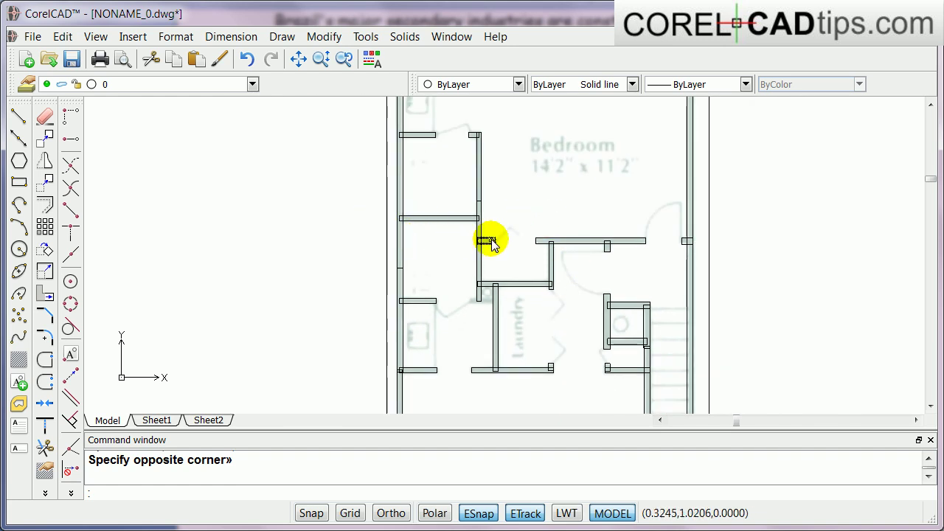
middle_drag(492, 241, 348, 312)
middle_drag(360, 270, 429, 225)
scroll(431, 234, down, 1)
middle_drag(454, 334, 456, 133)
scroll(457, 140, up, 1)
scroll(448, 331, up, 2)
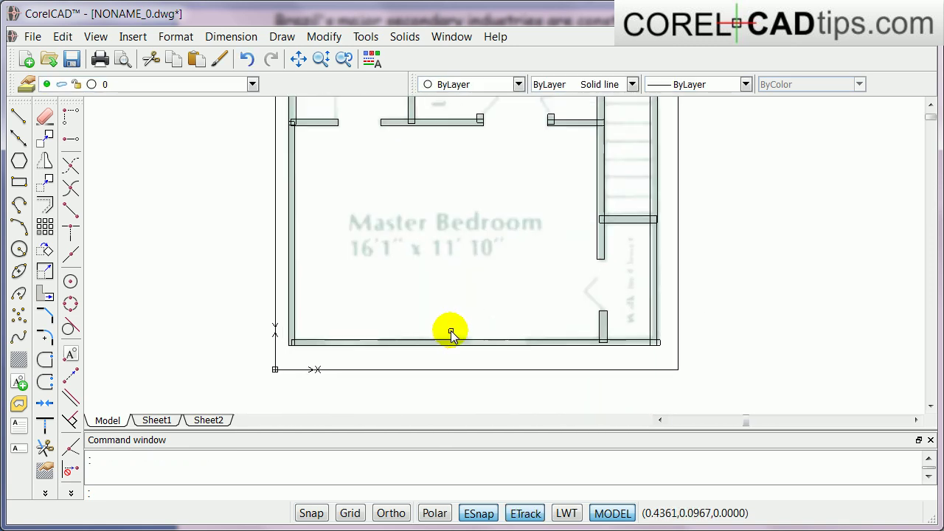
Step: Switch the traced floor plan to the SW Isometric 3D view
scroll(448, 331, down, 3)
scroll(463, 287, down, 2)
middle_drag(330, 217, 265, 279)
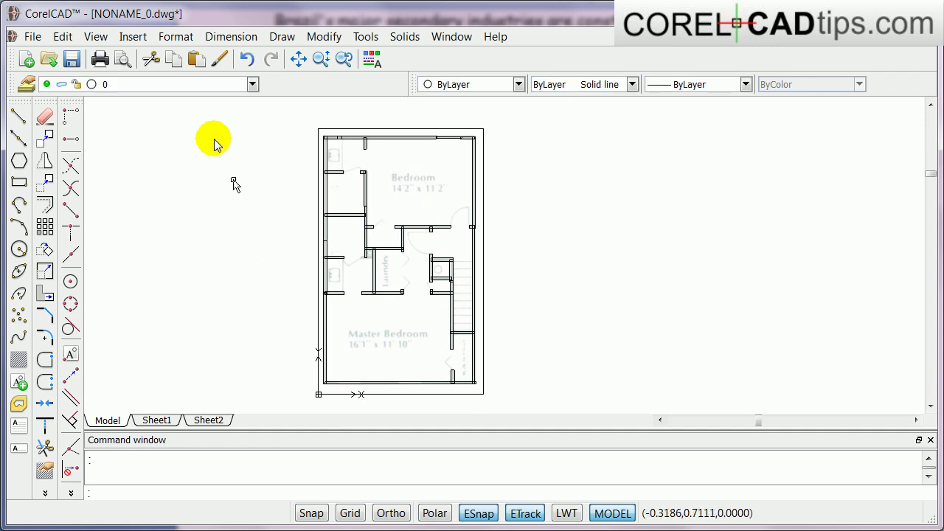
click(101, 37)
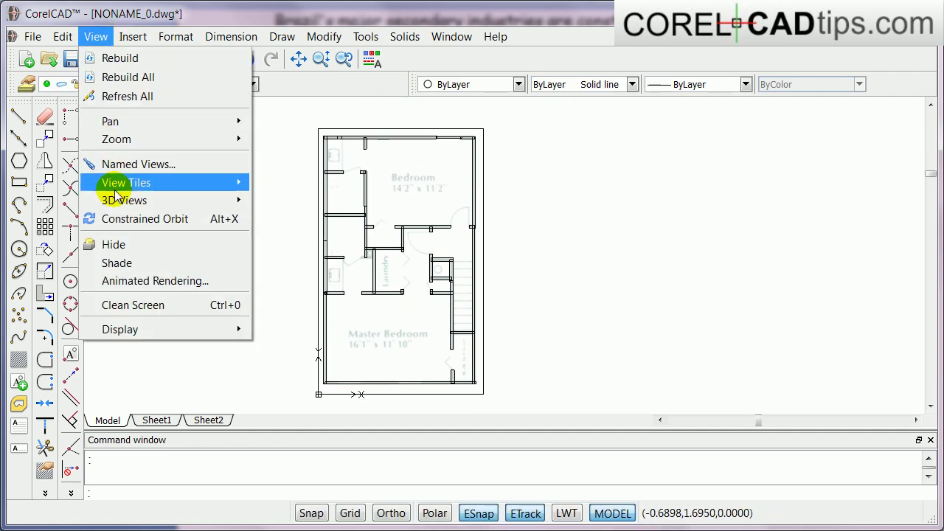
mouse_move(118, 204)
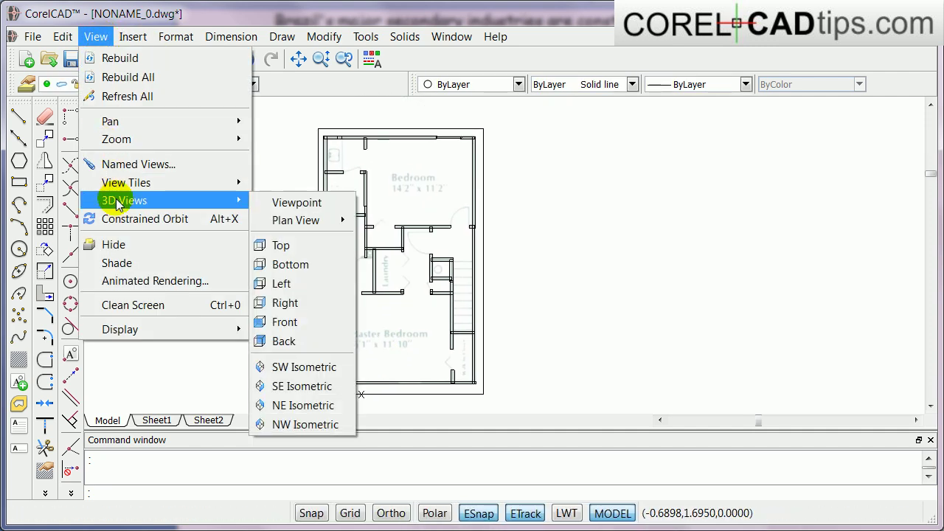
click(303, 376)
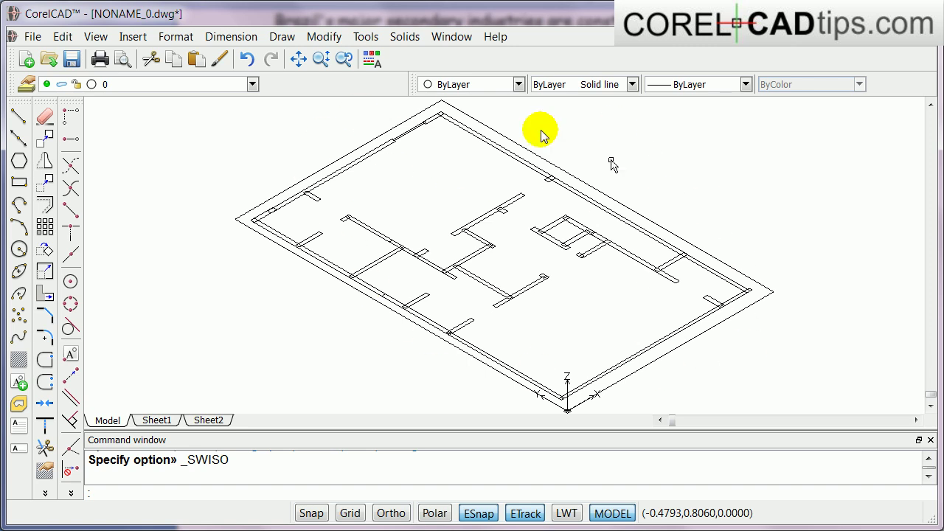
Step: Extrude all the traced wall rectangles upward together to a freehand-picked height, leaving out the image frame
click(408, 41)
mouse_move(410, 62)
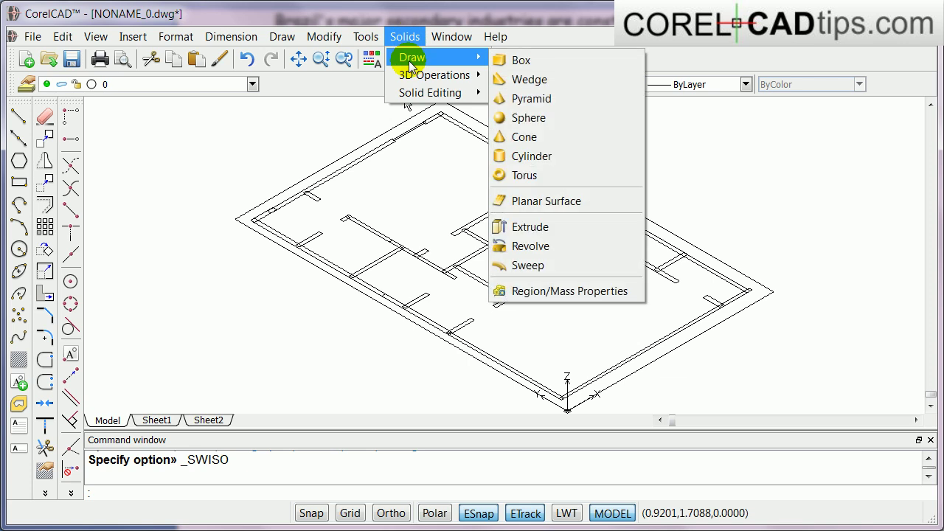
click(568, 230)
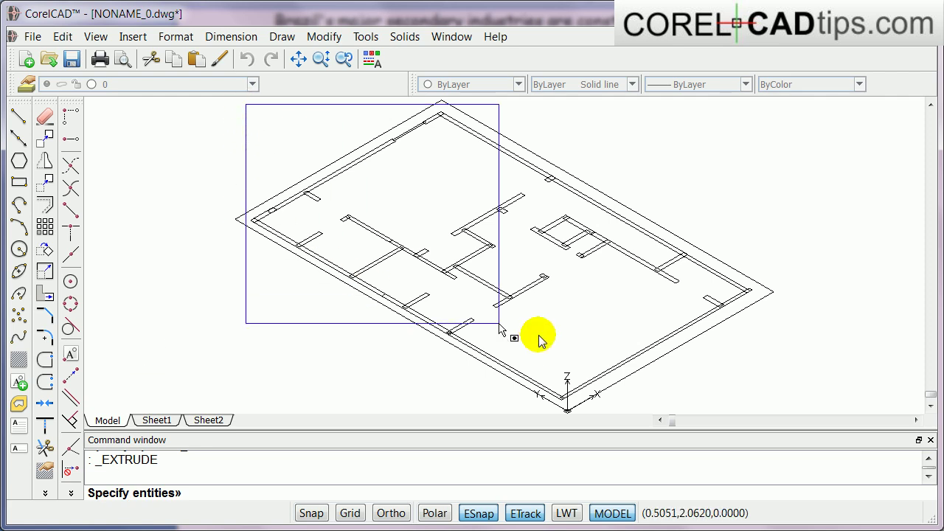
click(765, 412)
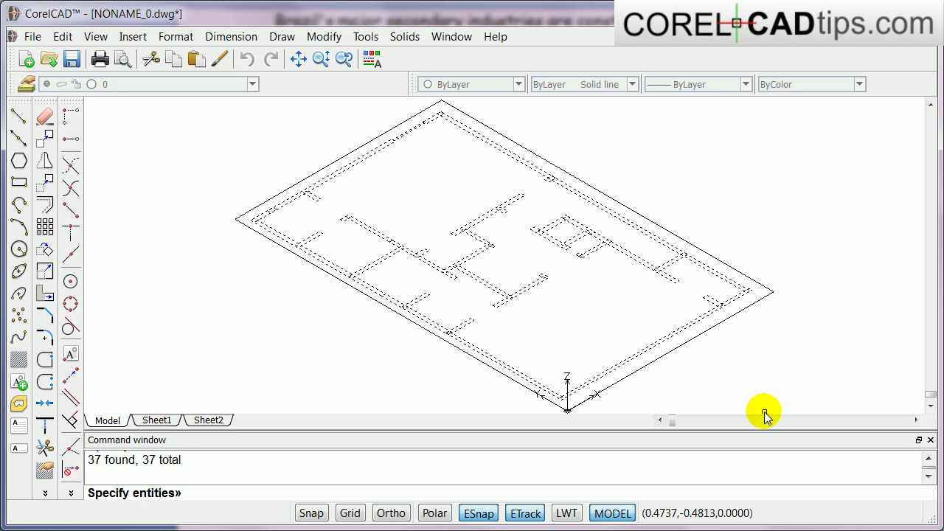
key(Return)
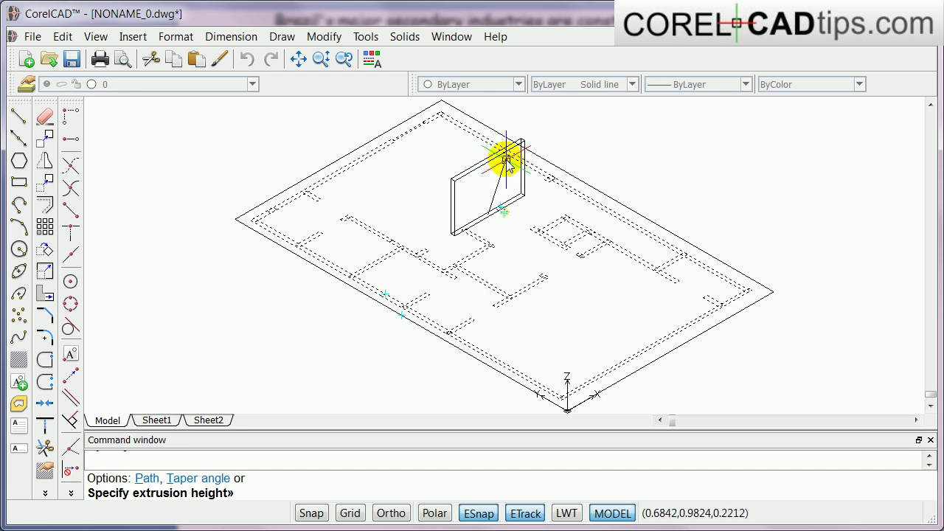
click(506, 164)
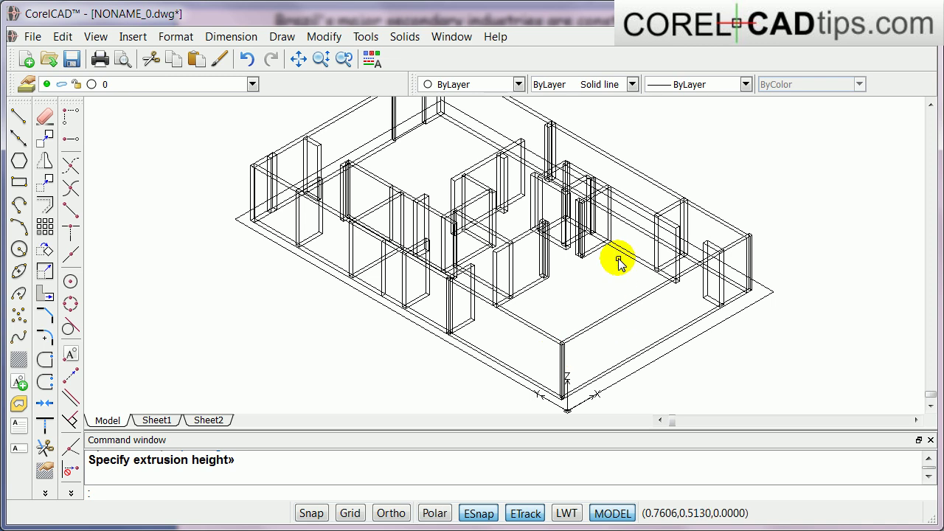
Step: Hide the hidden lines of the extruded walls so the model appears solid
scroll(607, 289, down, 3)
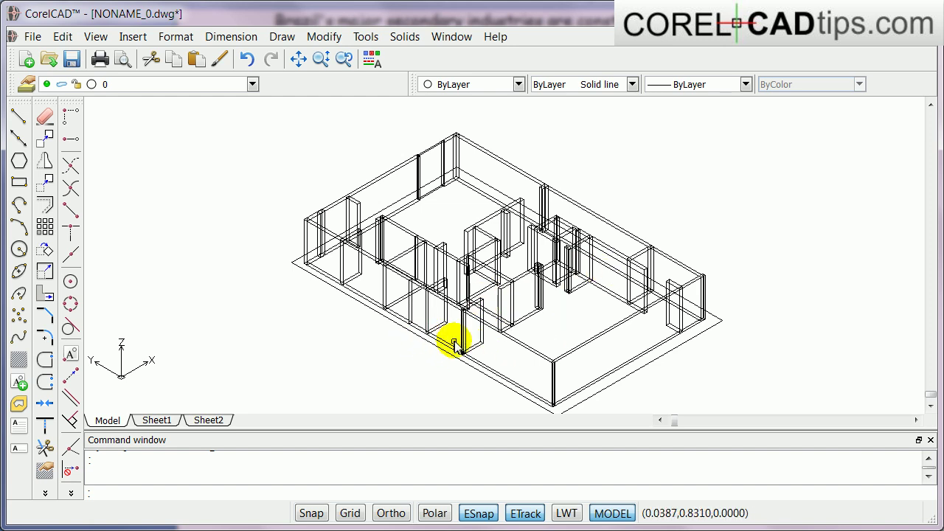
click(96, 36)
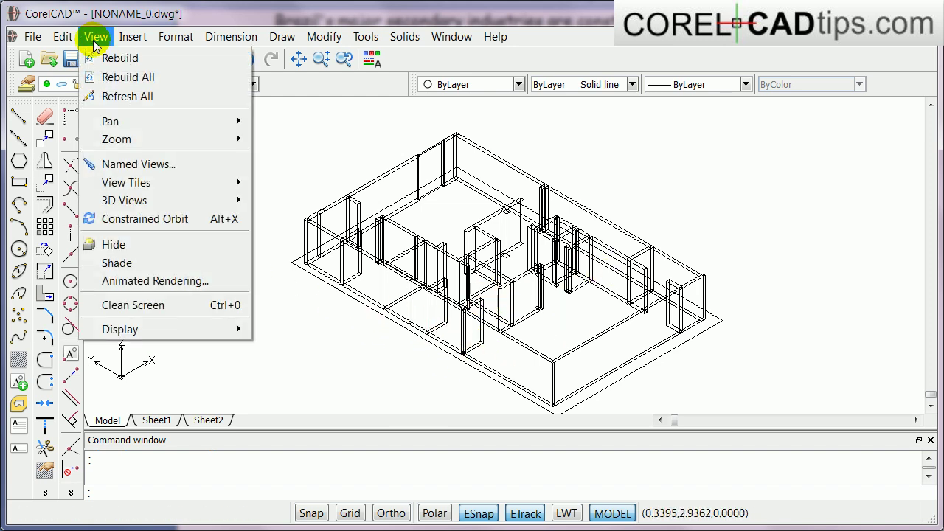
click(131, 243)
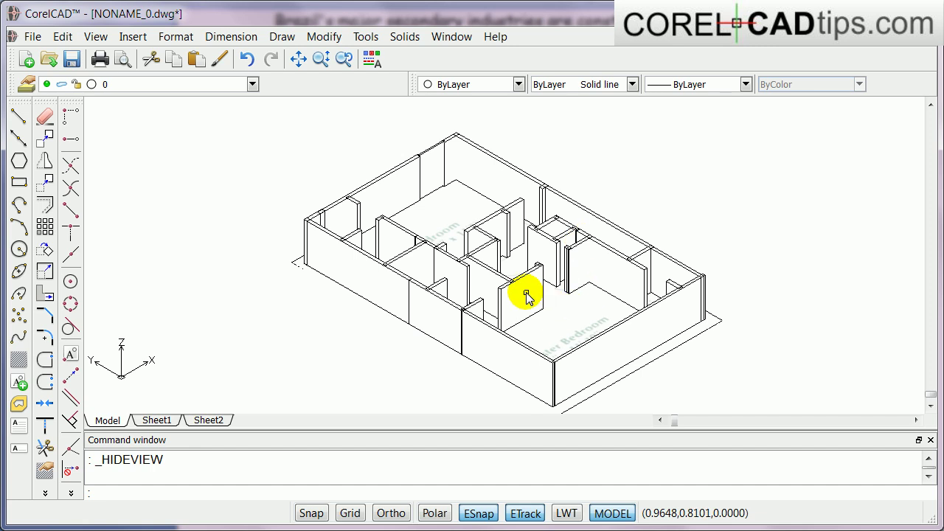
scroll(523, 290, up, 2)
scroll(621, 269, down, 3)
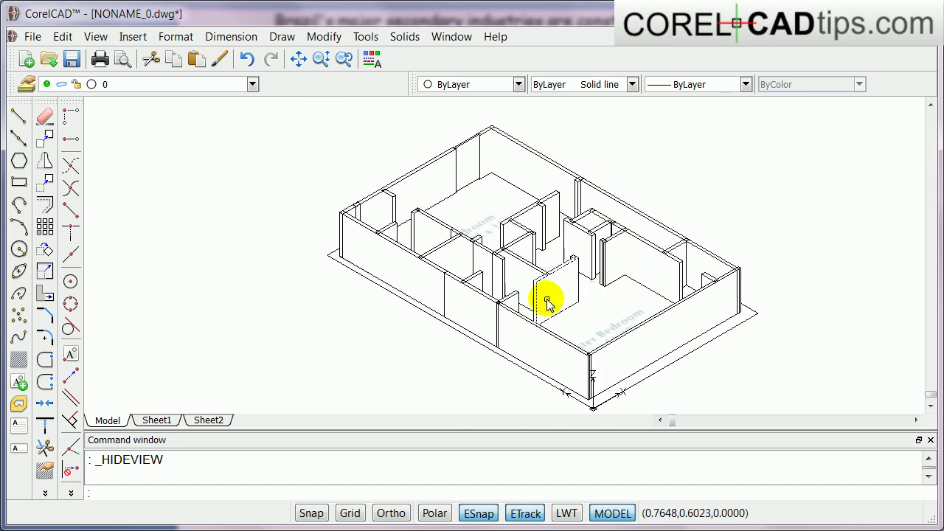
Step: Examine the extruded walls from several angles with Constrained Orbit, from close up and from a low side view
click(62, 36)
mouse_move(96, 36)
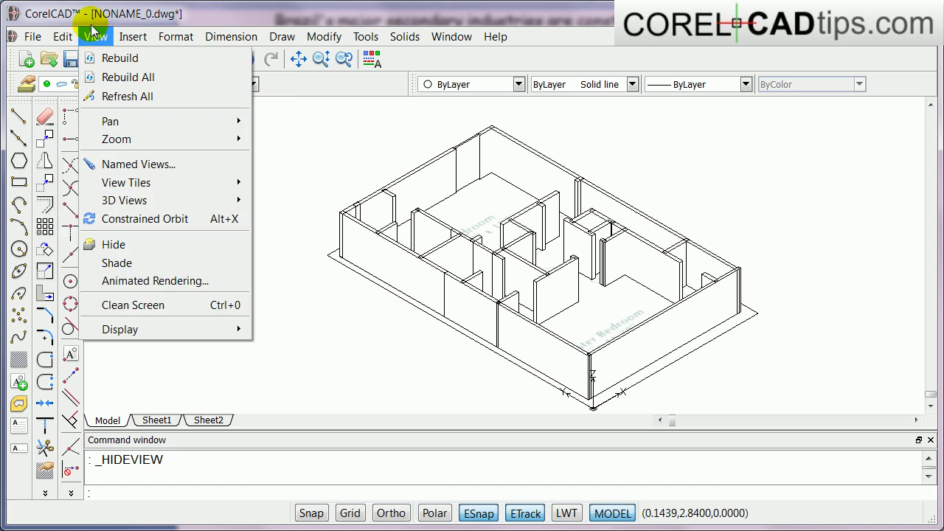
click(142, 219)
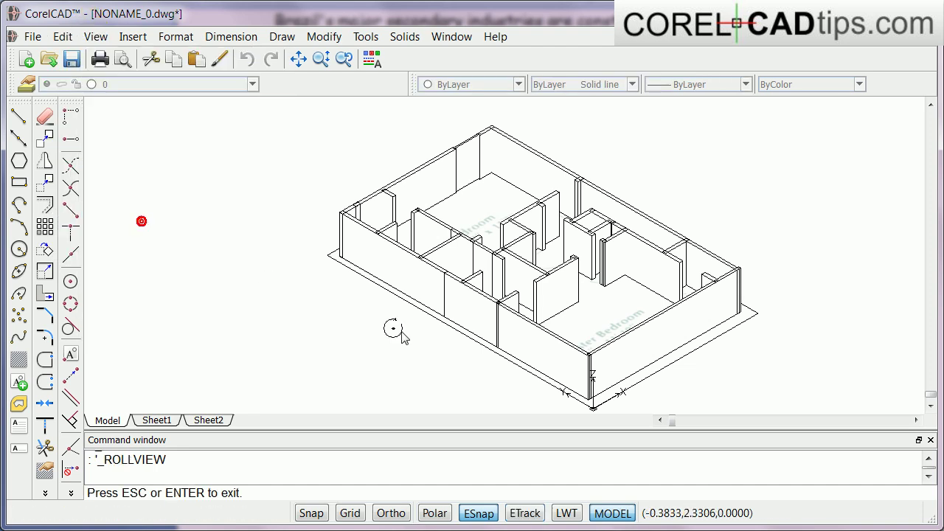
drag(411, 328, 471, 267)
scroll(516, 291, up, 4)
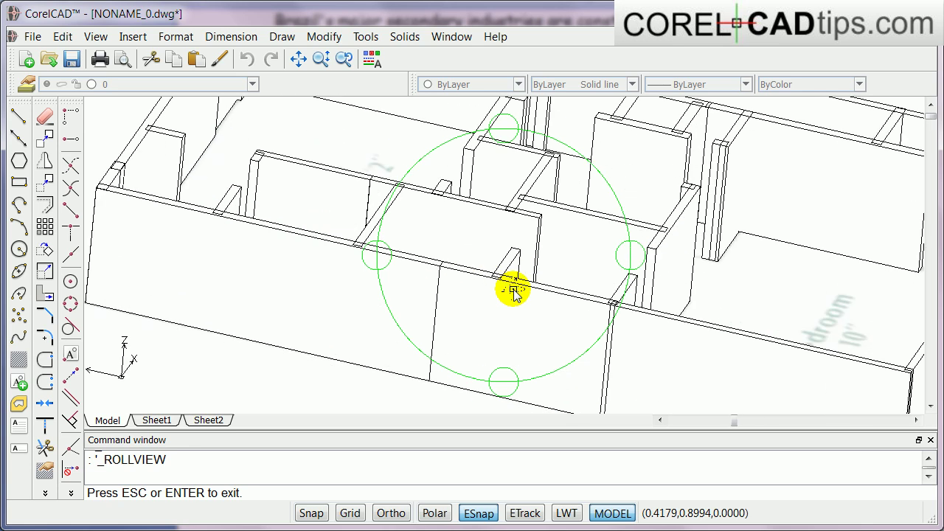
drag(589, 258, 578, 240)
scroll(580, 238, down, 3)
scroll(582, 244, down, 2)
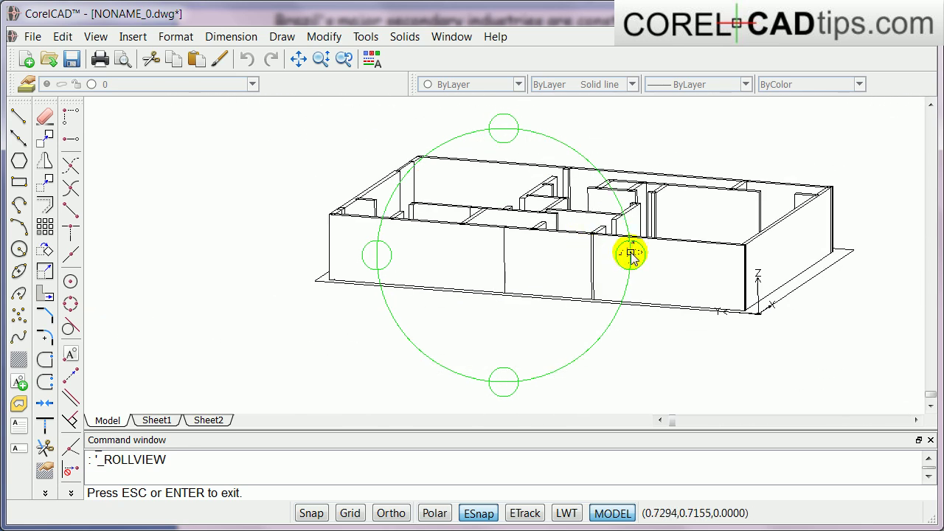
drag(630, 253, 595, 279)
Step: Load the wall model into the Render PlugIn using the Product model style
click(363, 37)
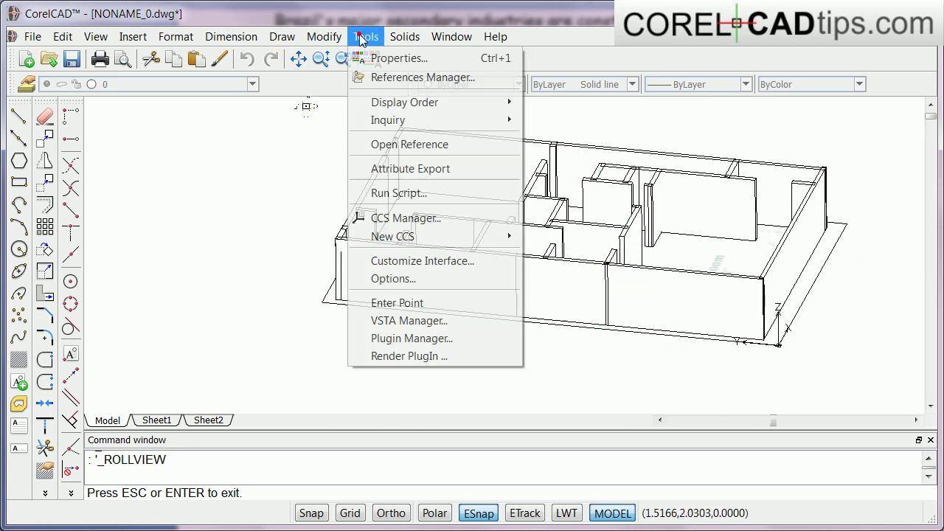
click(420, 356)
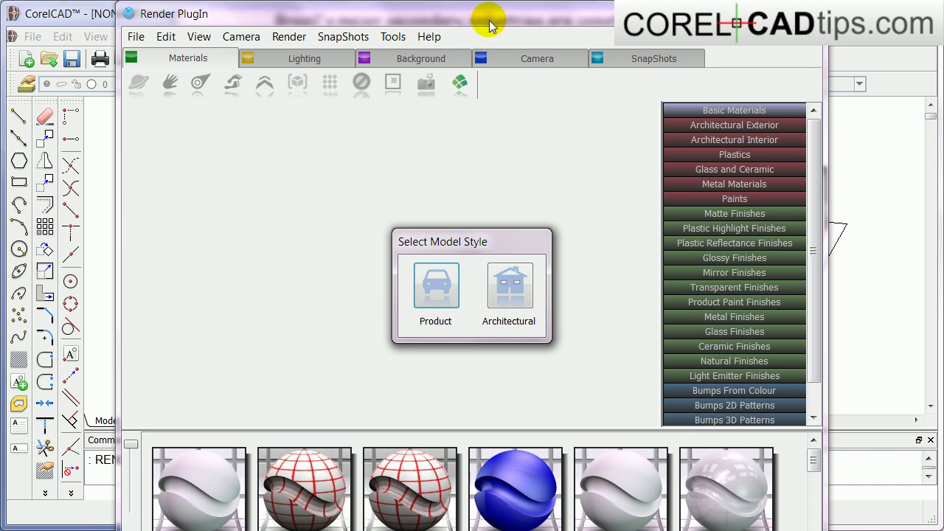
click(435, 291)
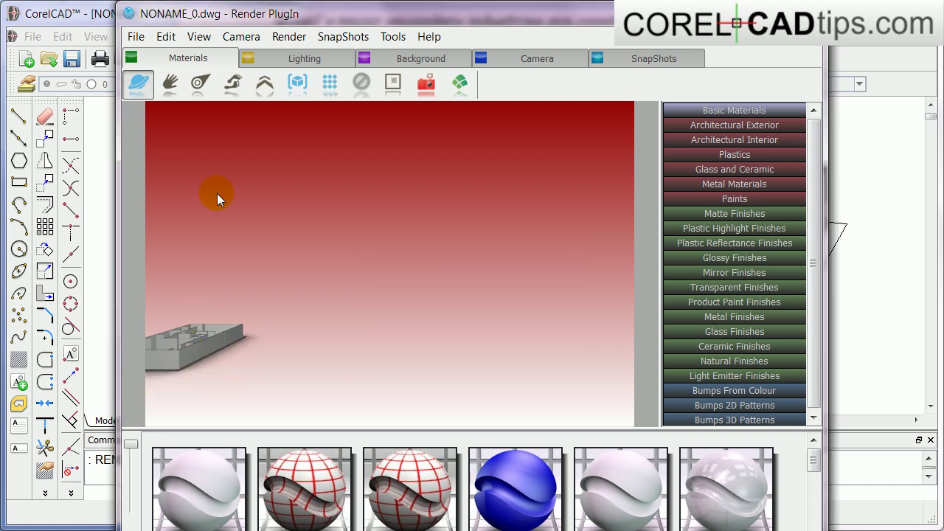
Step: Fit the camera to the model and orbit to an elevated corner view looking down into the rooms
click(298, 84)
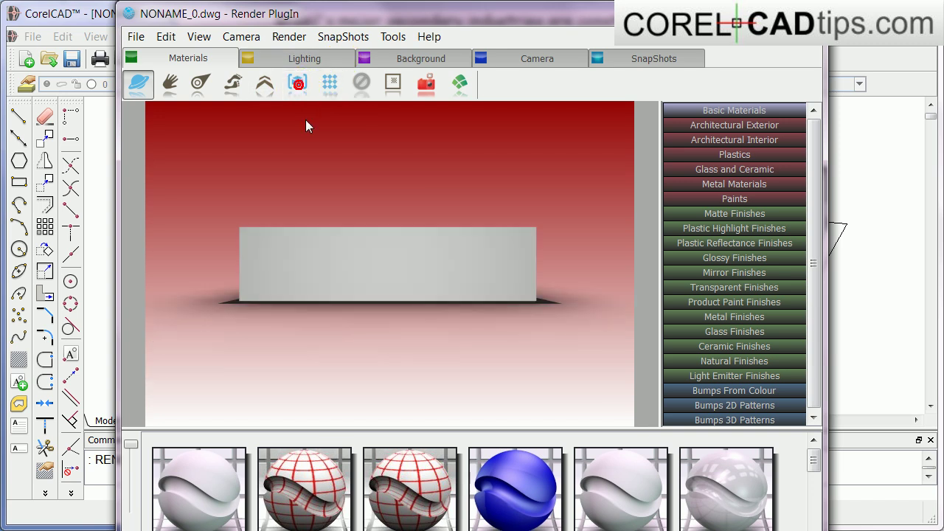
mouse_move(348, 267)
mouse_down()
mouse_move(371, 276)
mouse_move(383, 307)
mouse_move(402, 301)
mouse_move(427, 326)
mouse_move(438, 315)
mouse_move(442, 338)
mouse_move(468, 335)
mouse_move(422, 351)
mouse_move(424, 381)
mouse_move(451, 370)
mouse_move(438, 347)
mouse_move(455, 333)
mouse_move(432, 344)
mouse_move(432, 358)
mouse_move(453, 348)
mouse_move(400, 367)
mouse_move(406, 352)
mouse_move(431, 351)
mouse_move(406, 366)
mouse_move(419, 358)
mouse_move(373, 362)
mouse_move(427, 352)
mouse_move(393, 344)
mouse_move(434, 342)
mouse_move(437, 292)
mouse_move(440, 348)
mouse_move(448, 339)
mouse_move(439, 339)
mouse_up()
scroll(444, 355, up, 2)
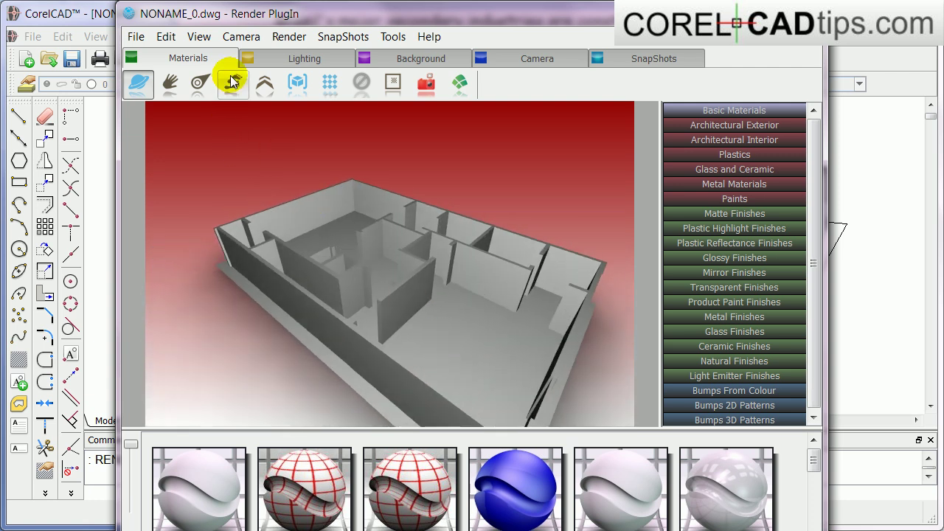
Step: Play the Turntable camera animation of the rendered walls and orbit the model to view it from another angle
click(199, 38)
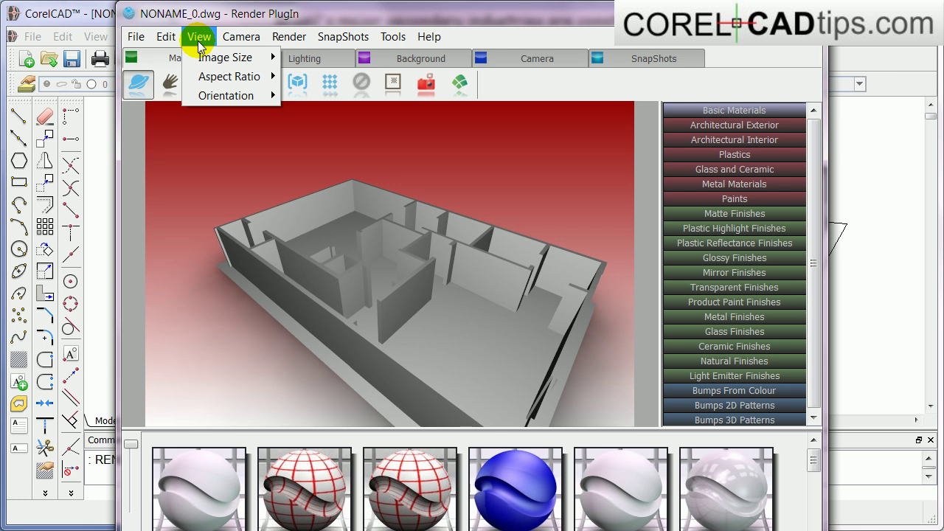
mouse_move(235, 38)
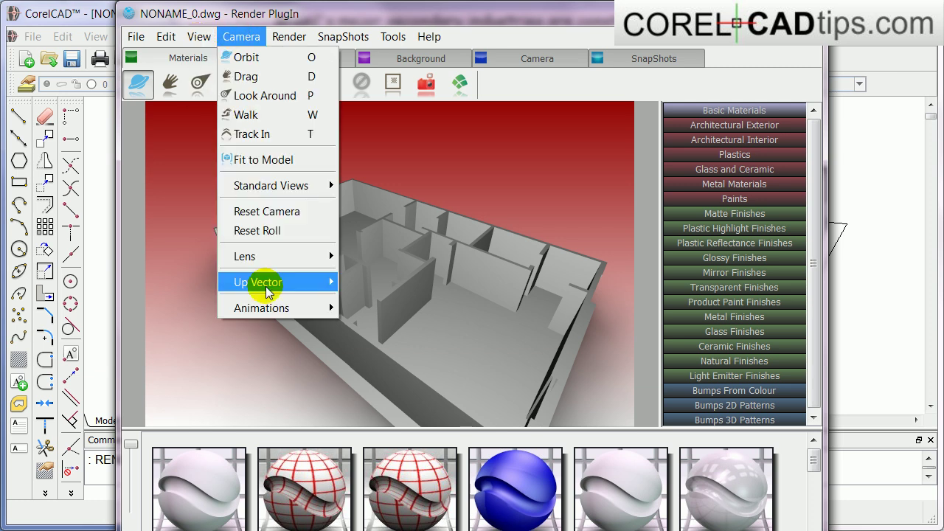
mouse_move(298, 310)
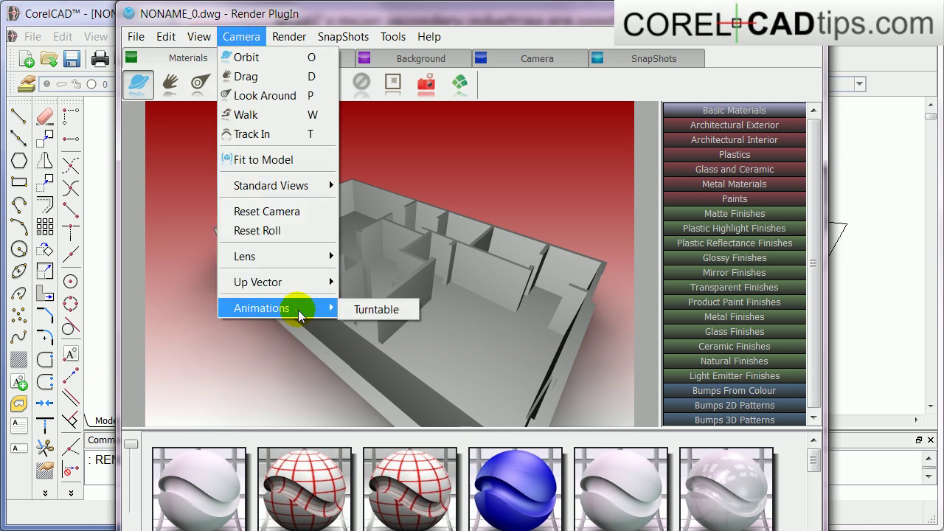
click(372, 310)
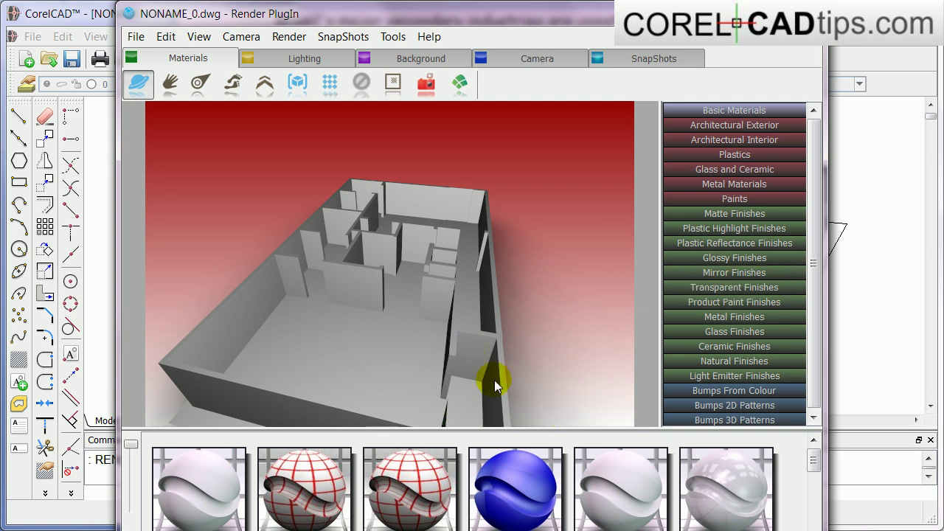
drag(413, 372, 448, 367)
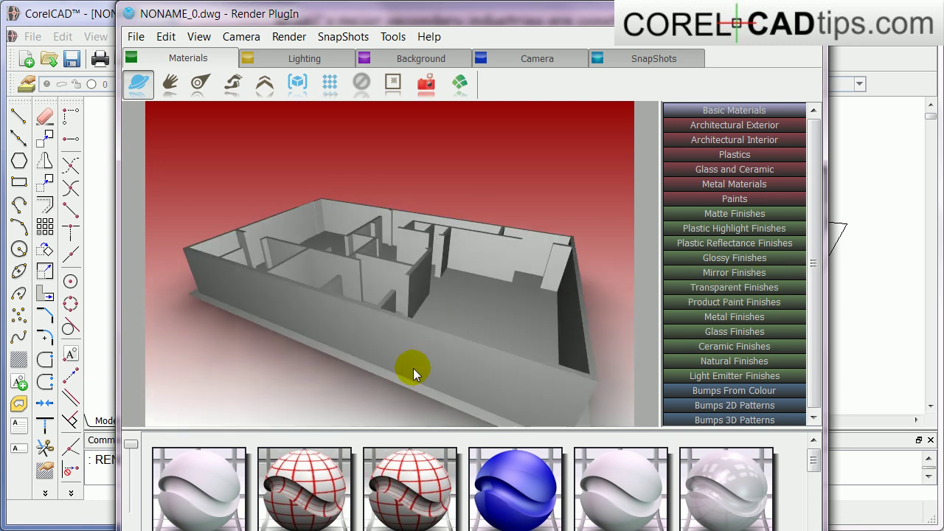